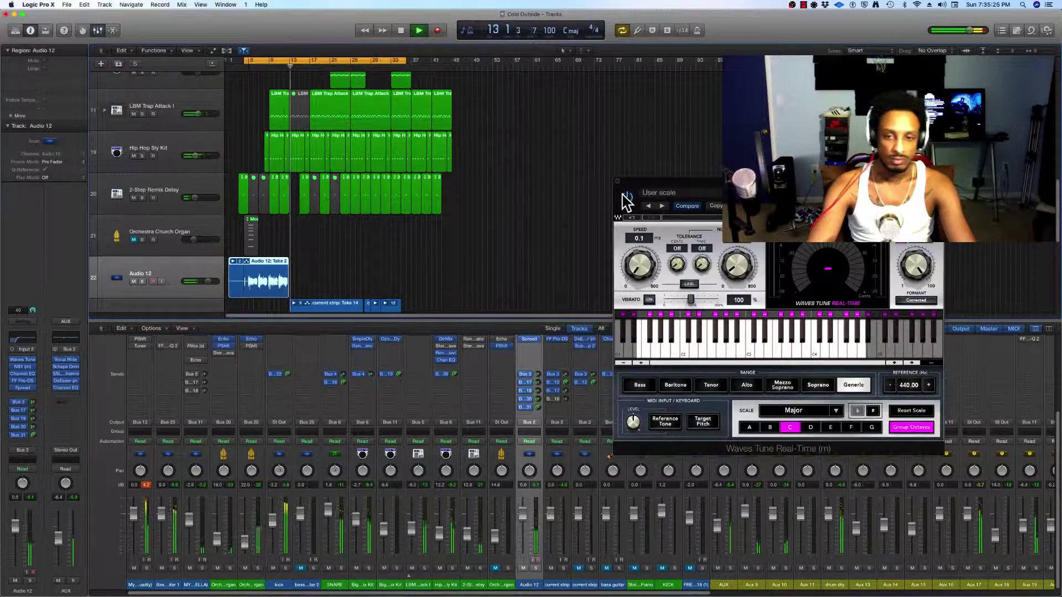
- Switch to the Logic Pro X project and dismiss the System Overload alert
key("super+Tab")
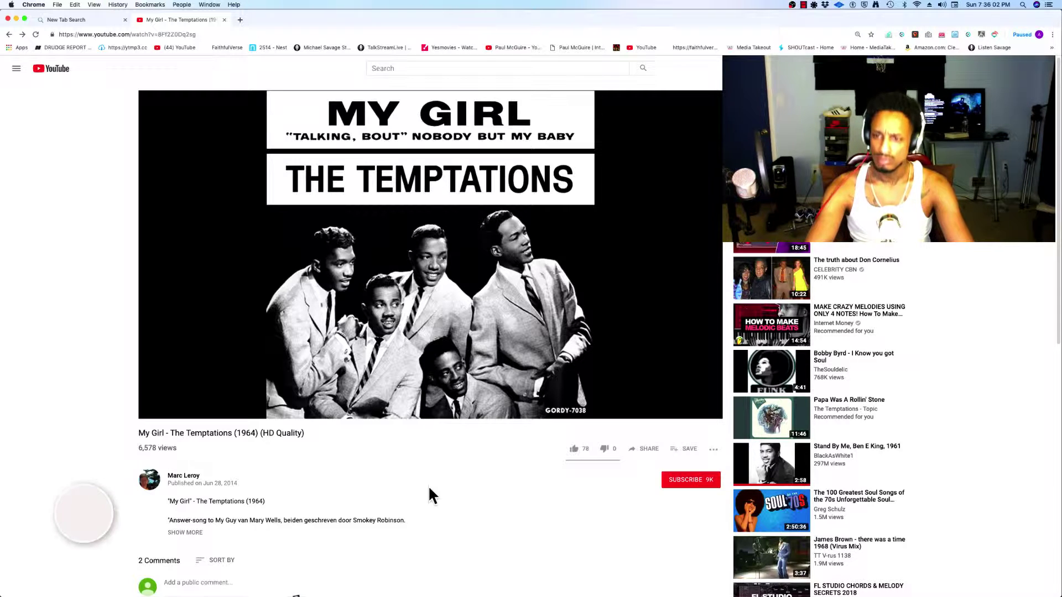
key("super+Tab")
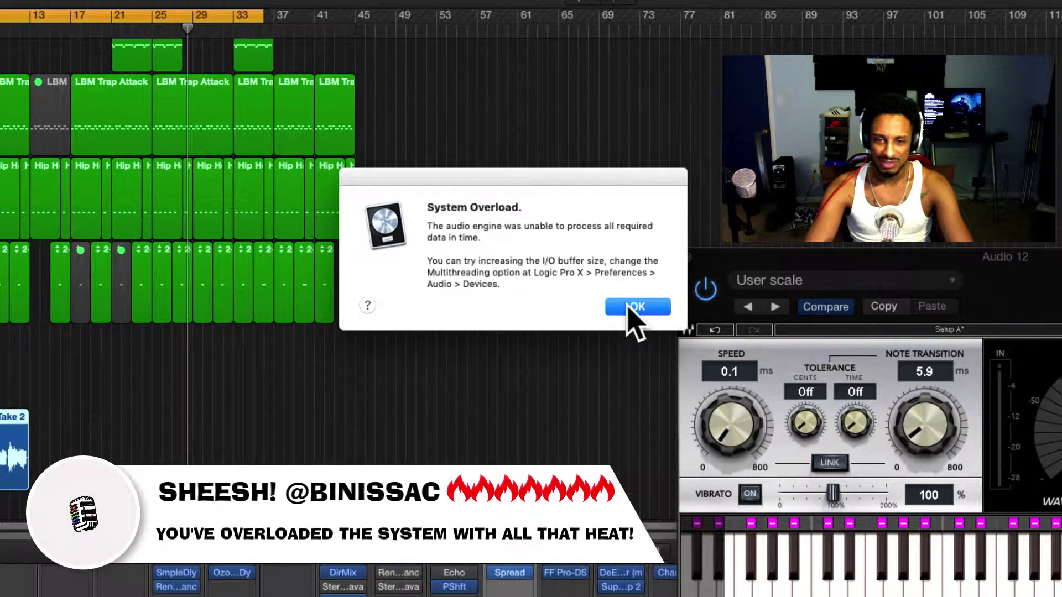
left_click(629, 309)
- Solo the Big Beat Remix Kit on track 10 and play it with the cycle range starting at its first region, bar 21
scroll(225, 379, "up", 3)
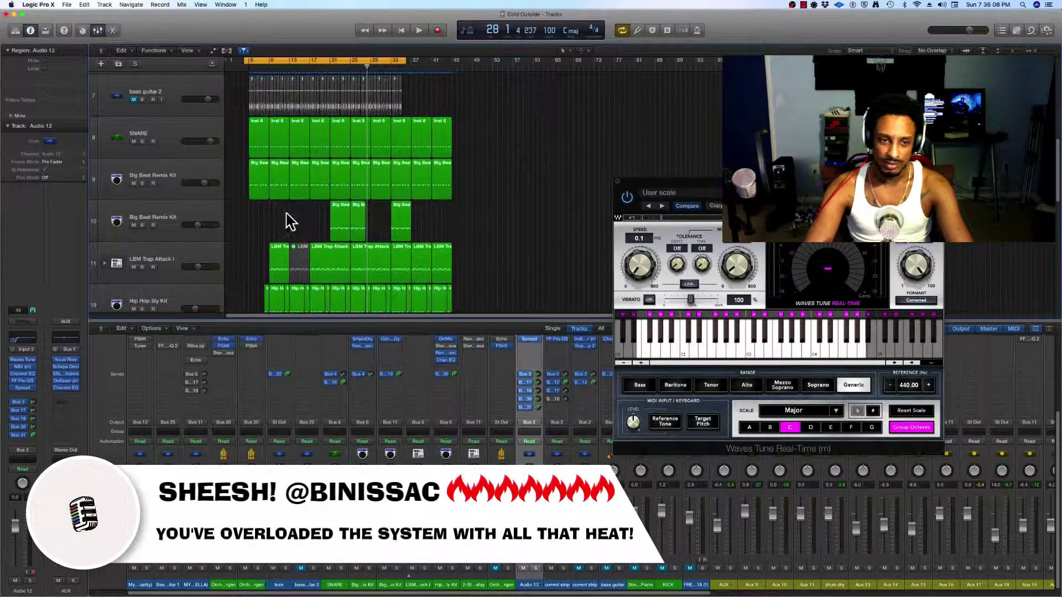
left_click(142, 225)
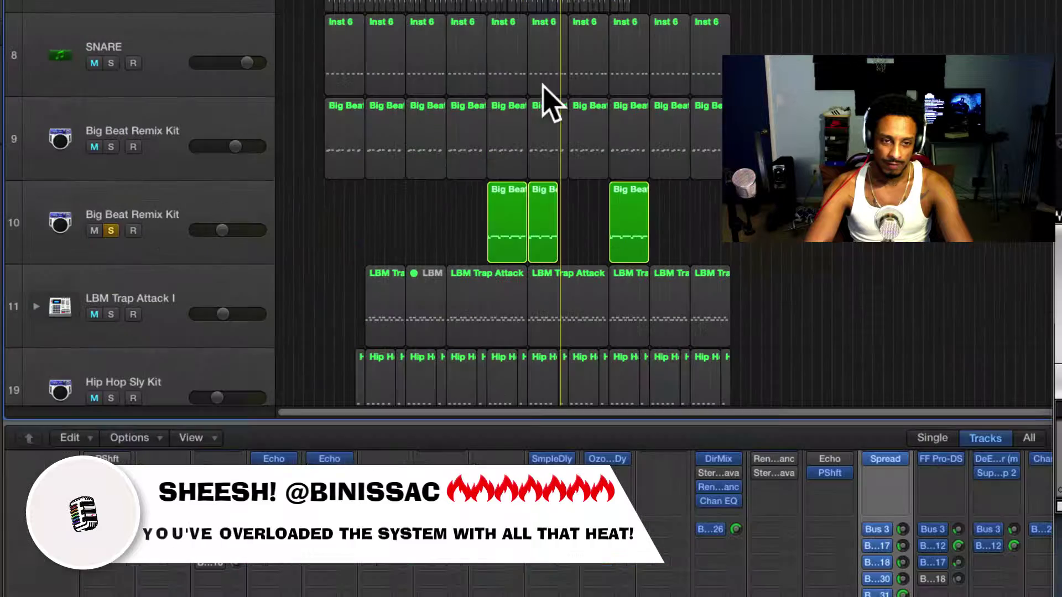
left_click_drag(557, 1, 487, 1)
key("space")
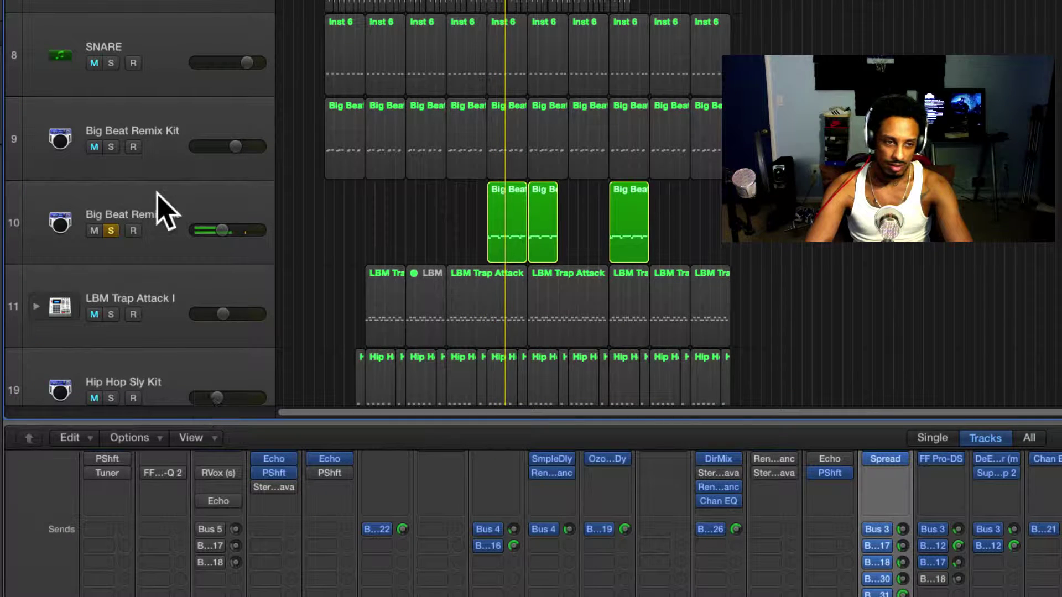
- Insert the stereo iZotope Neutron 2 plug-in in the next free effect slot of track 10, Big Beat Remix Kit
left_click(160, 208)
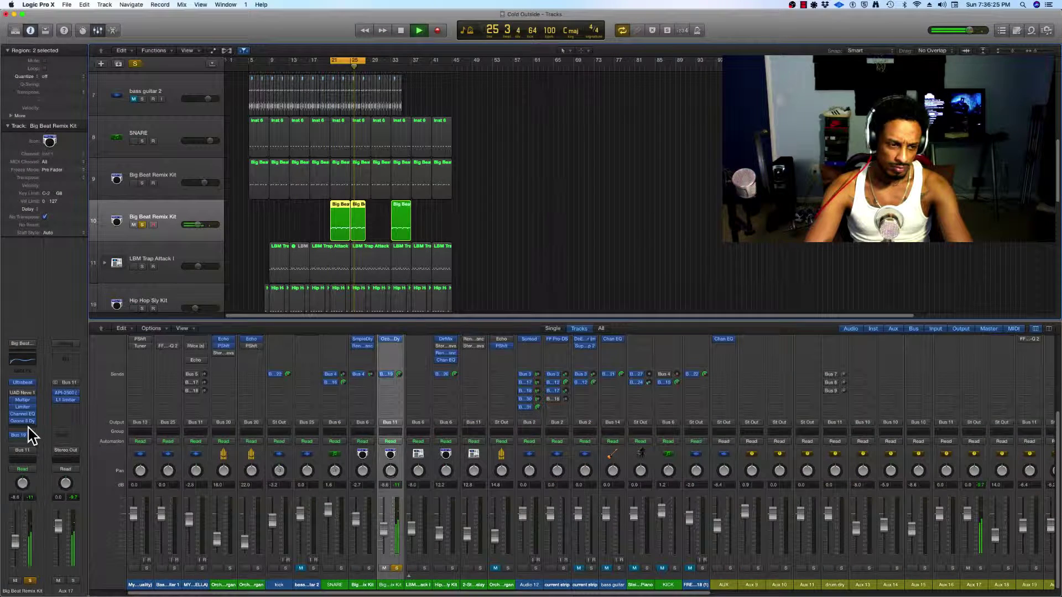
left_click(28, 428)
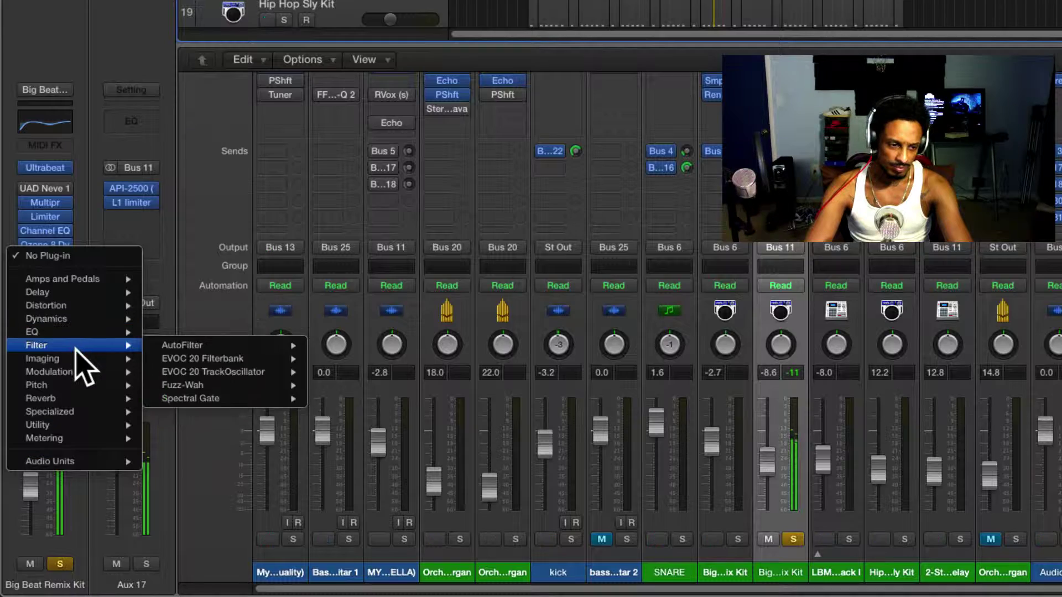
mouse_move(38, 493)
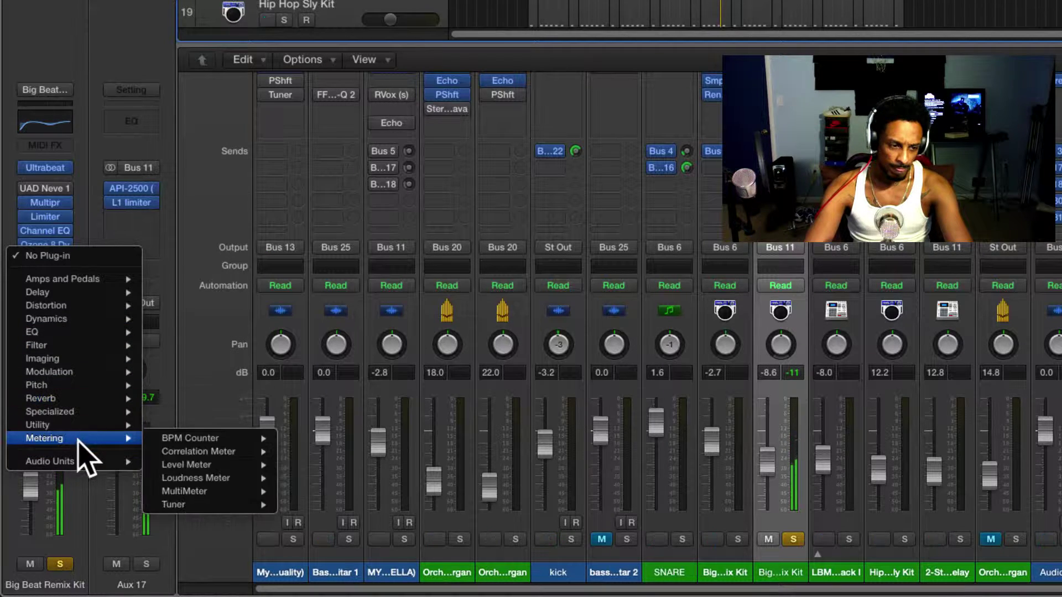
mouse_move(84, 463)
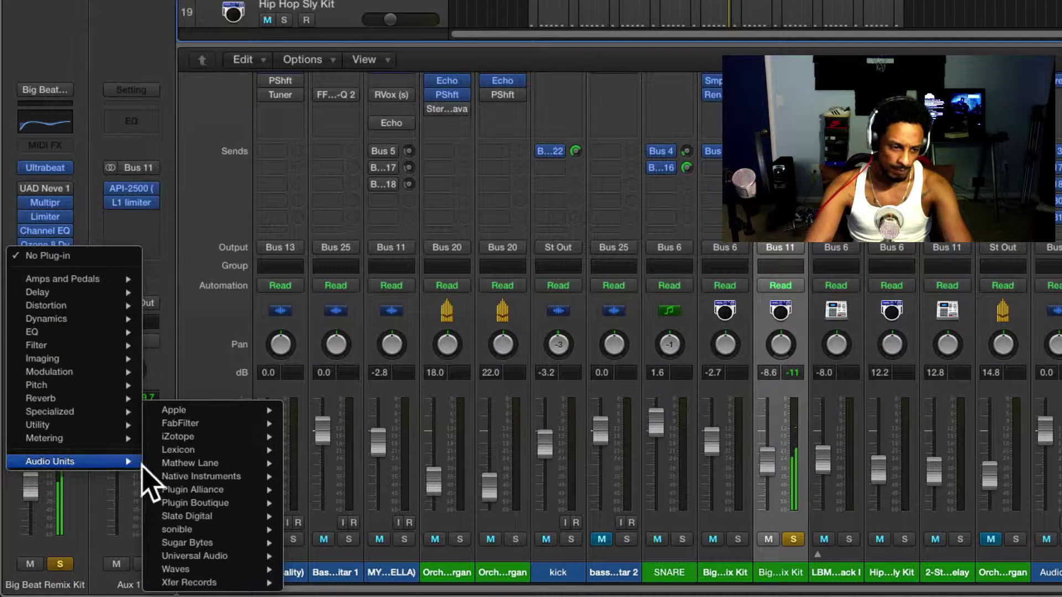
mouse_move(237, 543)
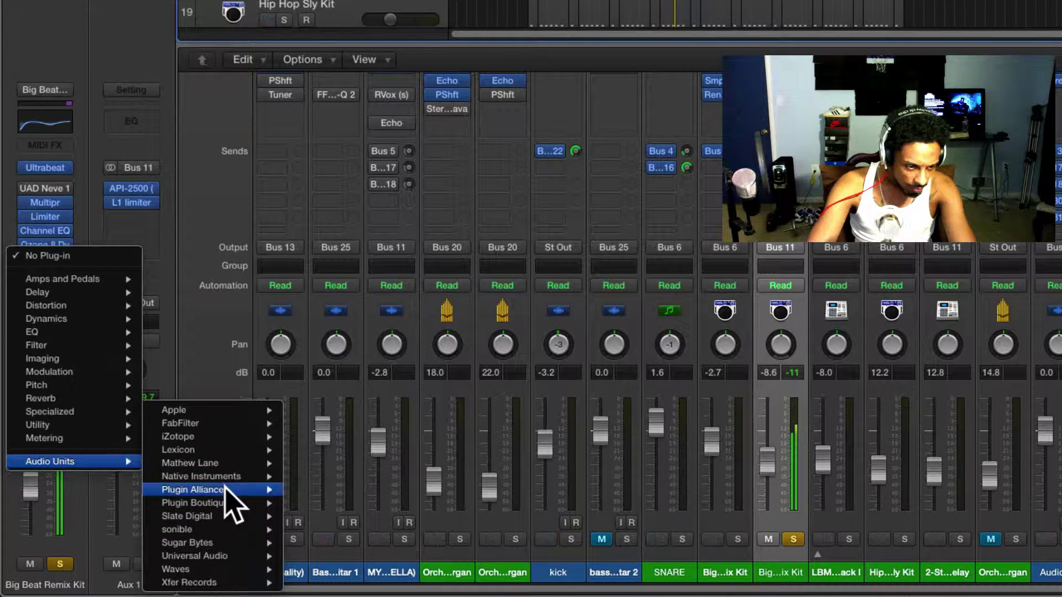
mouse_move(223, 431)
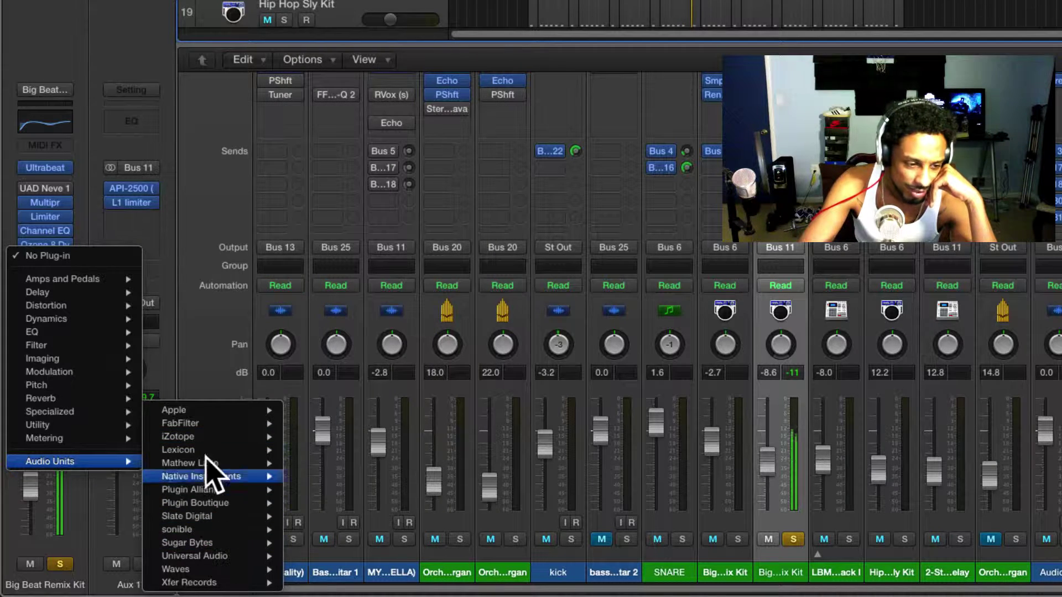
mouse_move(398, 378)
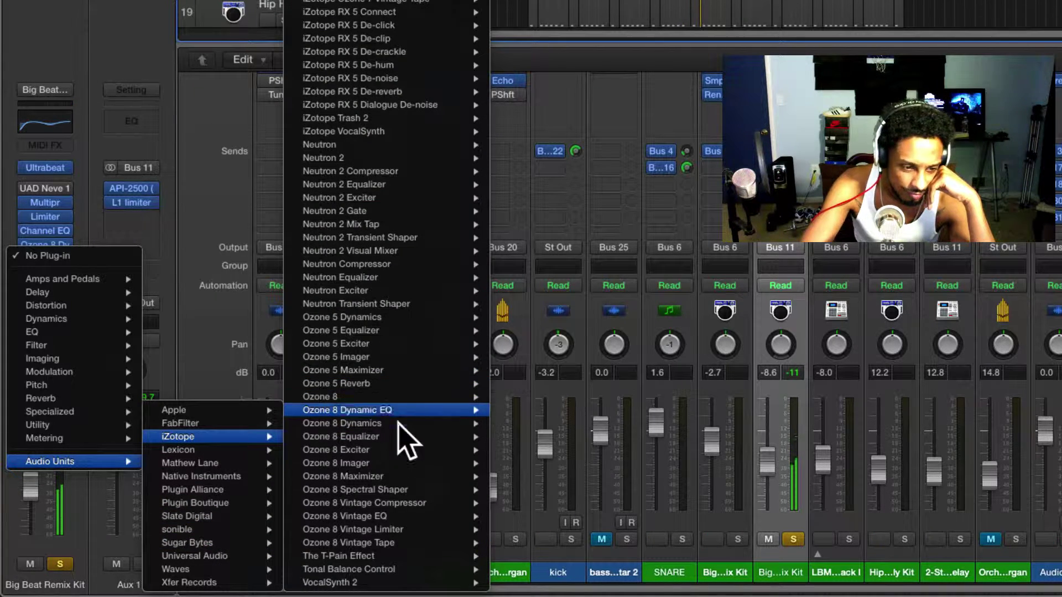
mouse_move(394, 466)
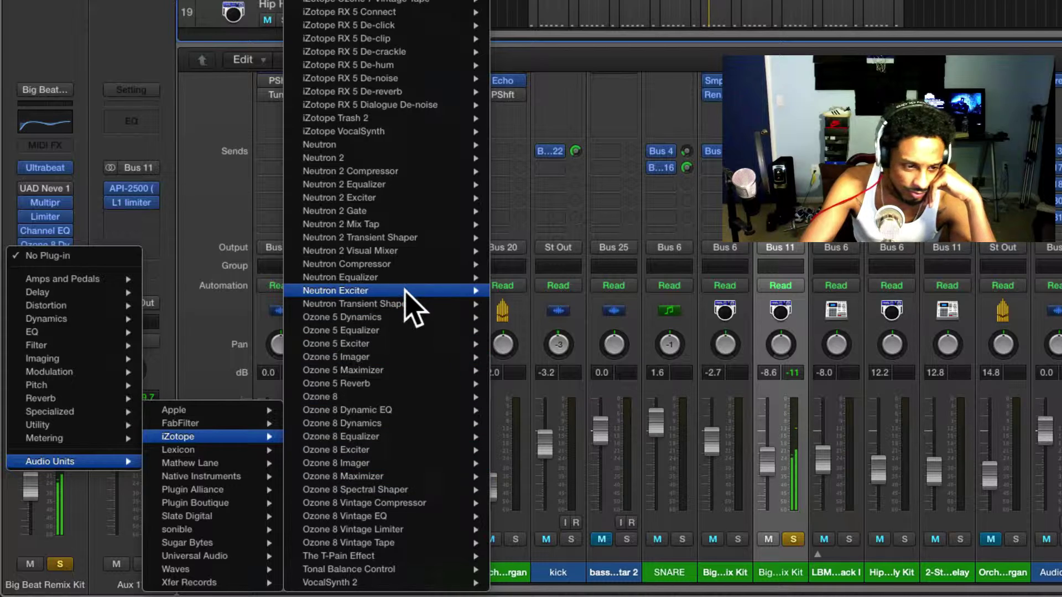
mouse_move(382, 157)
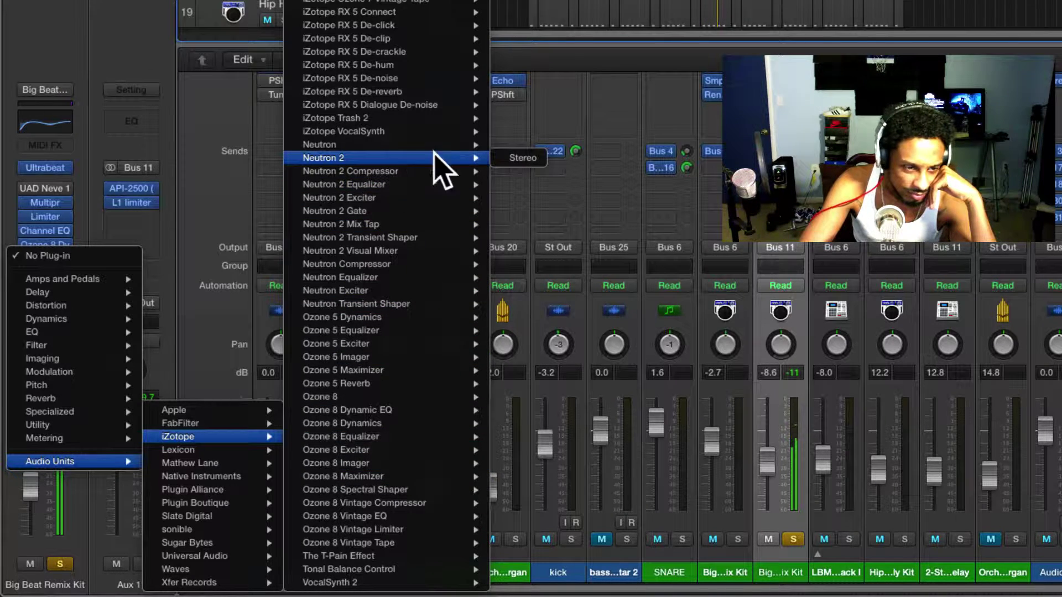
left_click(520, 158)
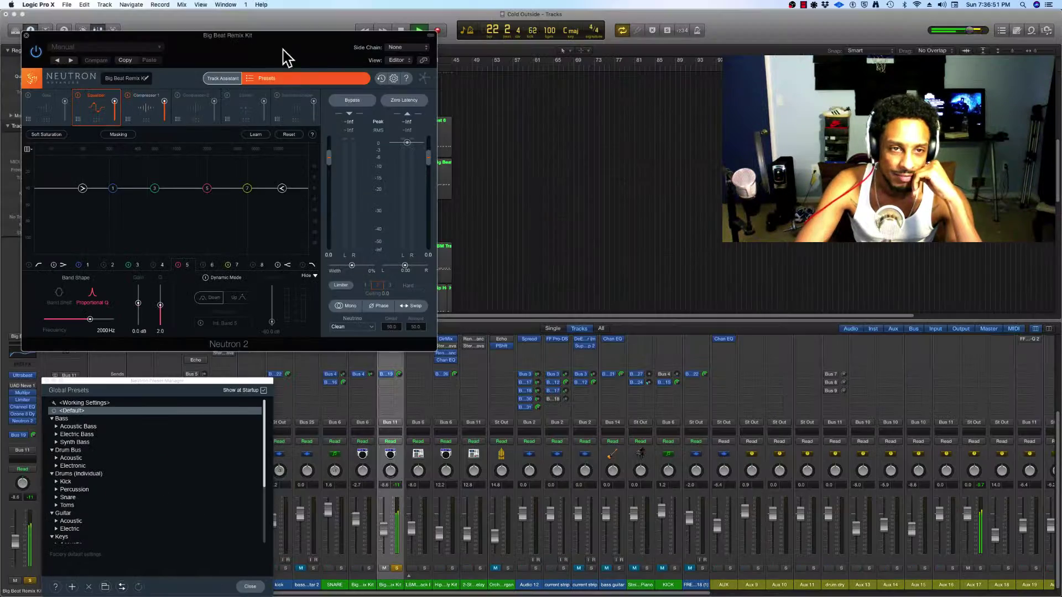
- Run Neutron 2's Track Assistant with Auto-Detect instrument, Balanced style and Low intensity, and accept its suggestion
left_click_drag(284, 52, 588, 141)
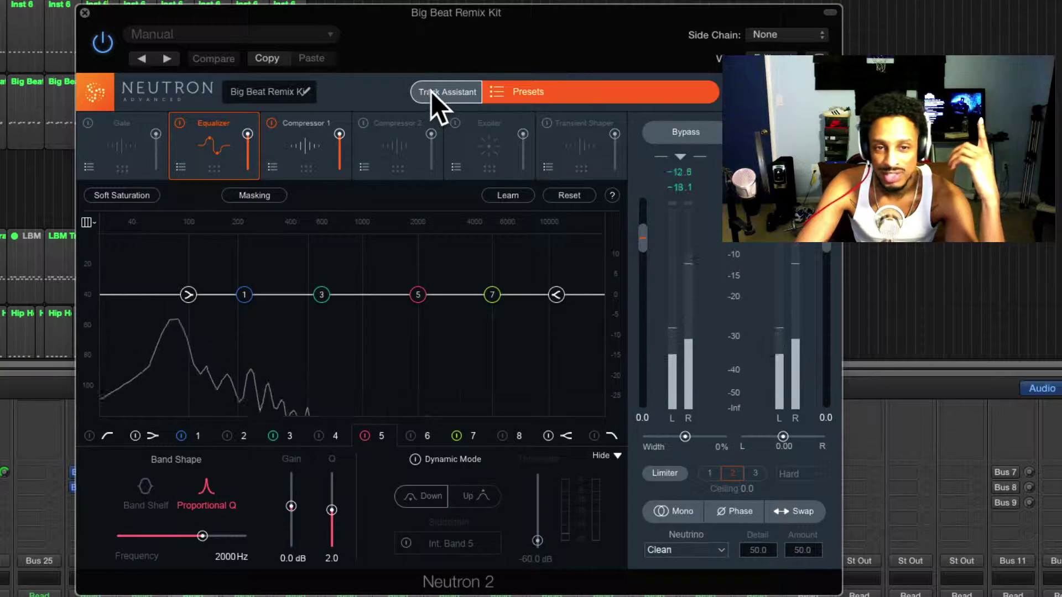
left_click(431, 92)
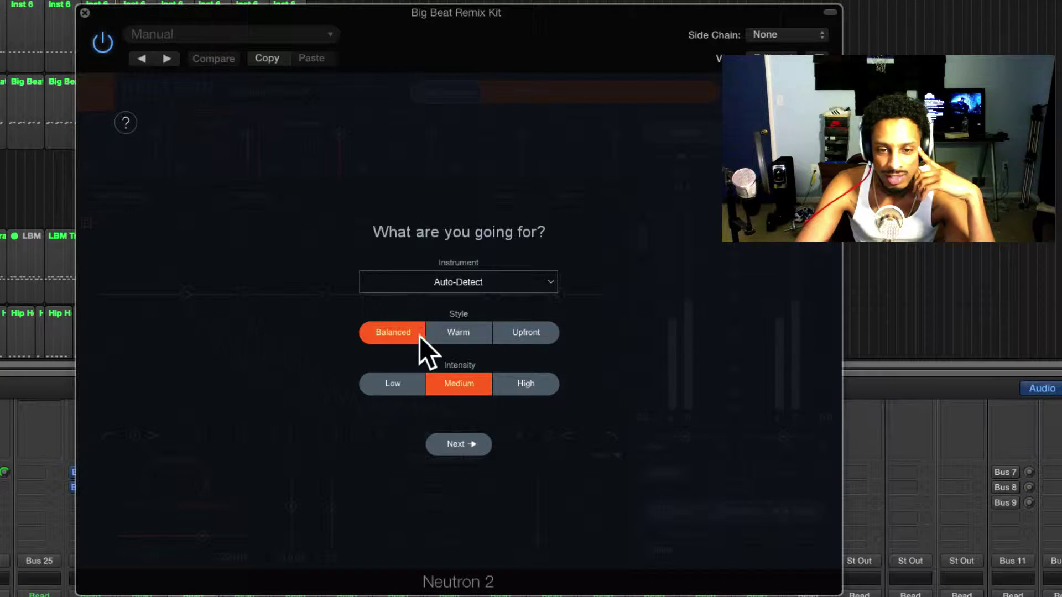
left_click(402, 387)
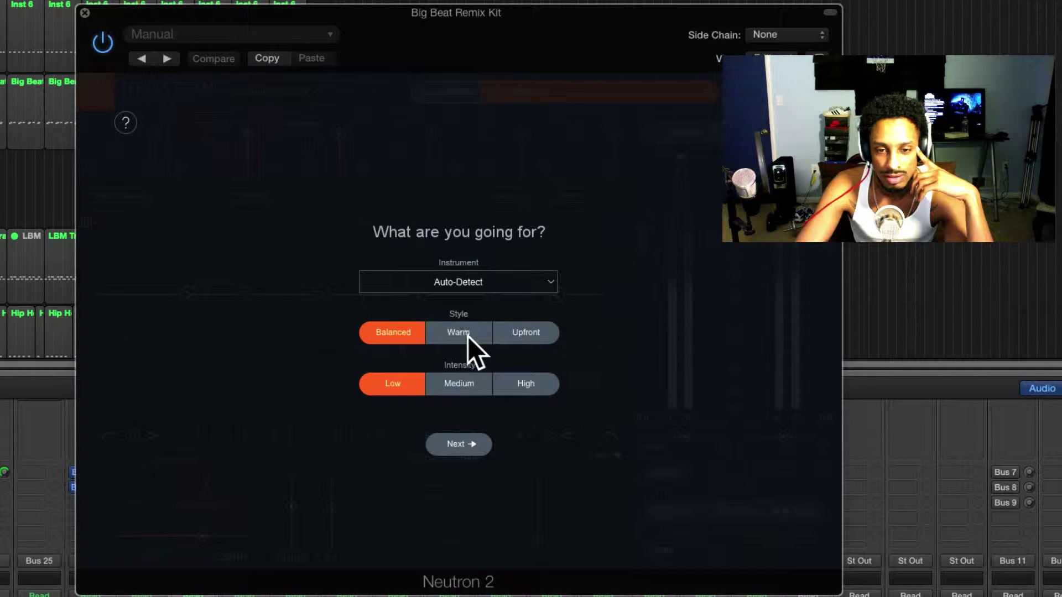
left_click(472, 280)
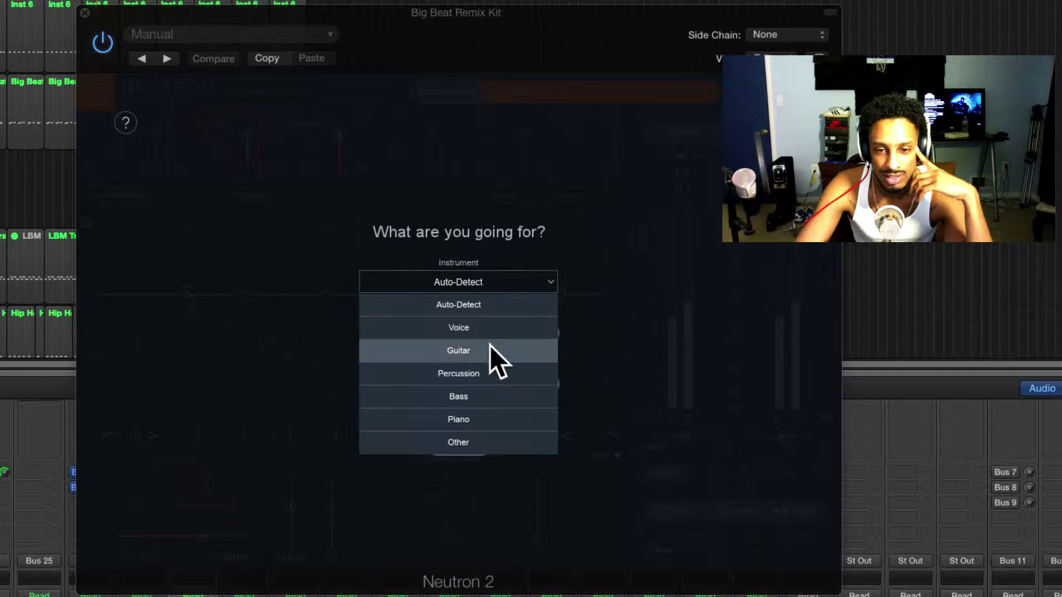
left_click(490, 305)
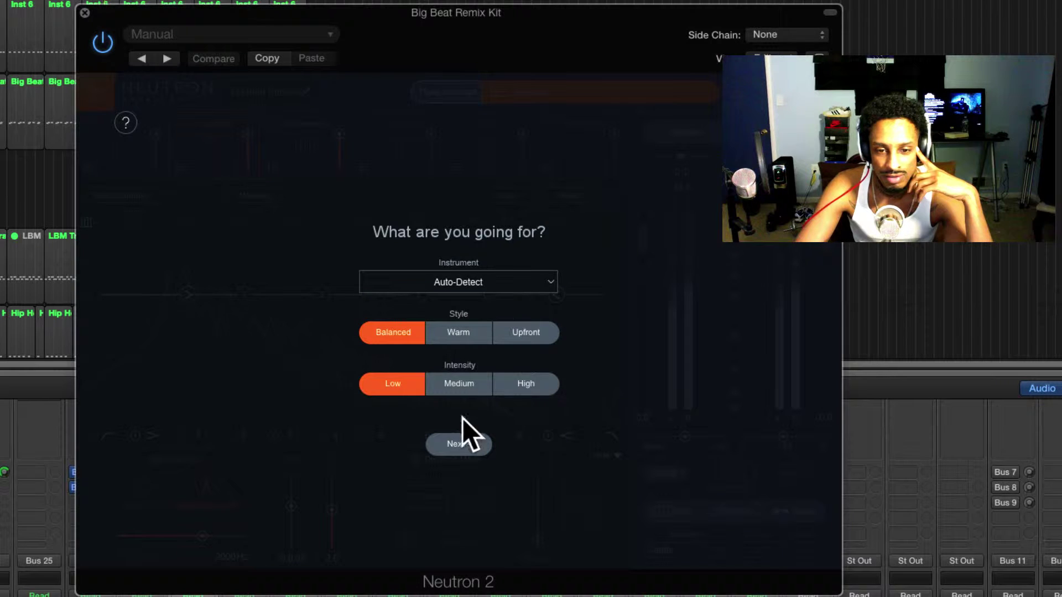
left_click(459, 445)
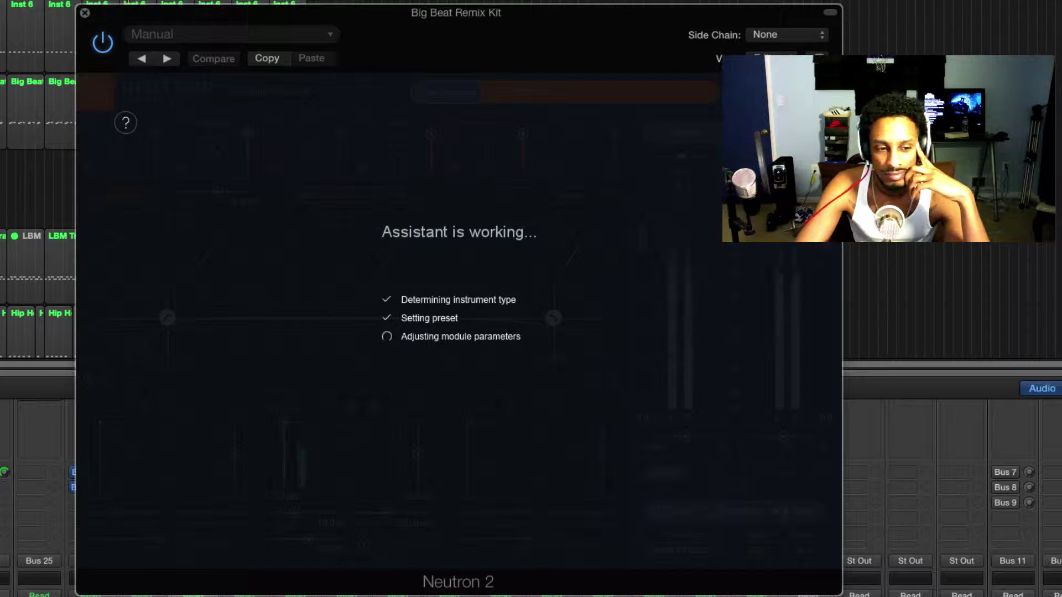
left_click_drag(159, 591, 1061, 416)
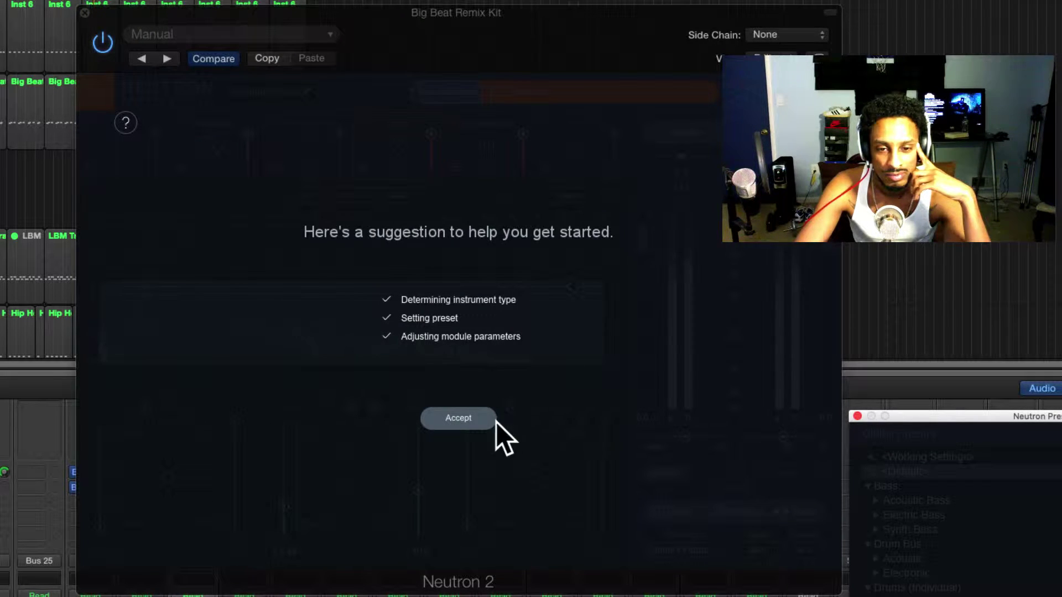
left_click(474, 423)
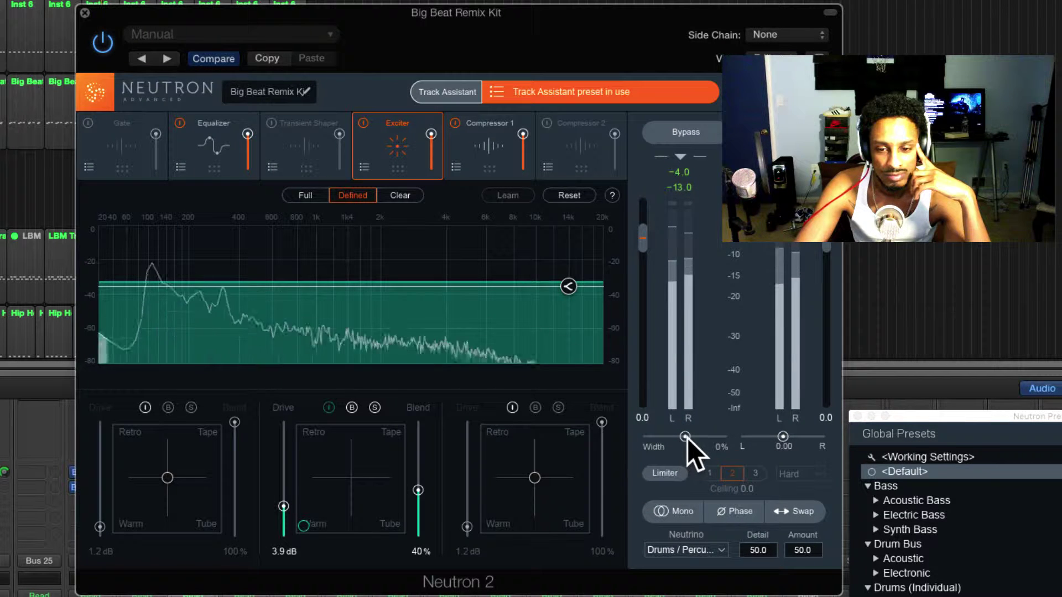
- Set Neutron 2's output width to 45% and close its Preset Manager while auditioning track 10 soloed
left_click_drag(686, 437, 705, 439)
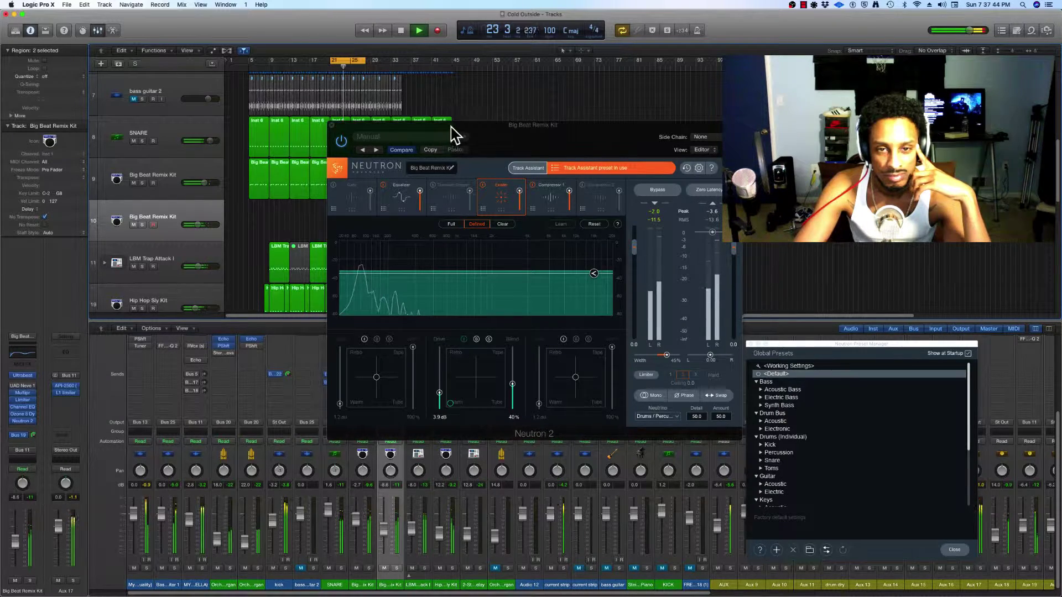
left_click_drag(494, 141, 711, 142)
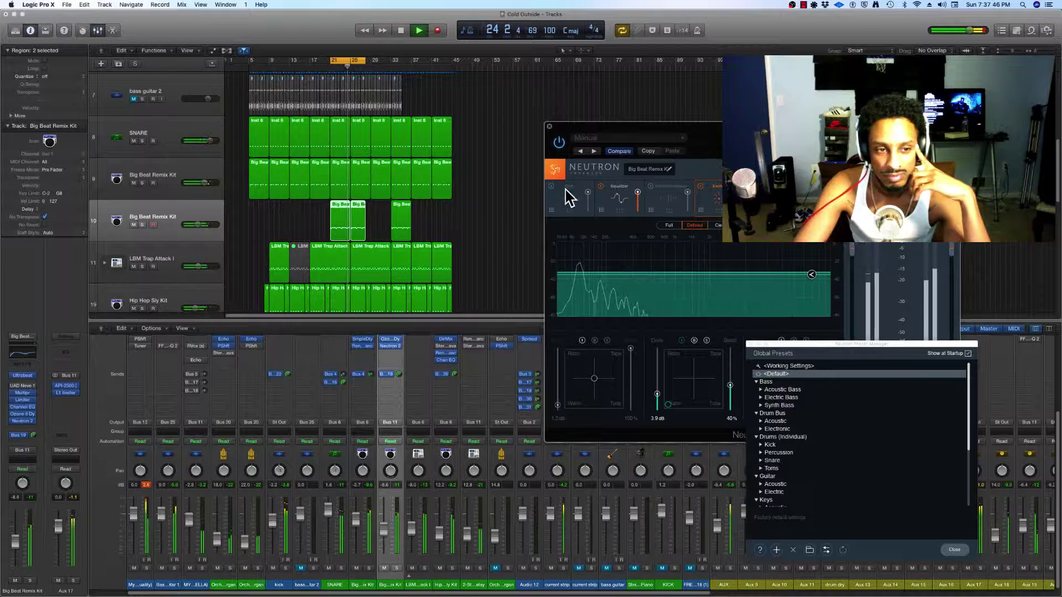
left_click(142, 225)
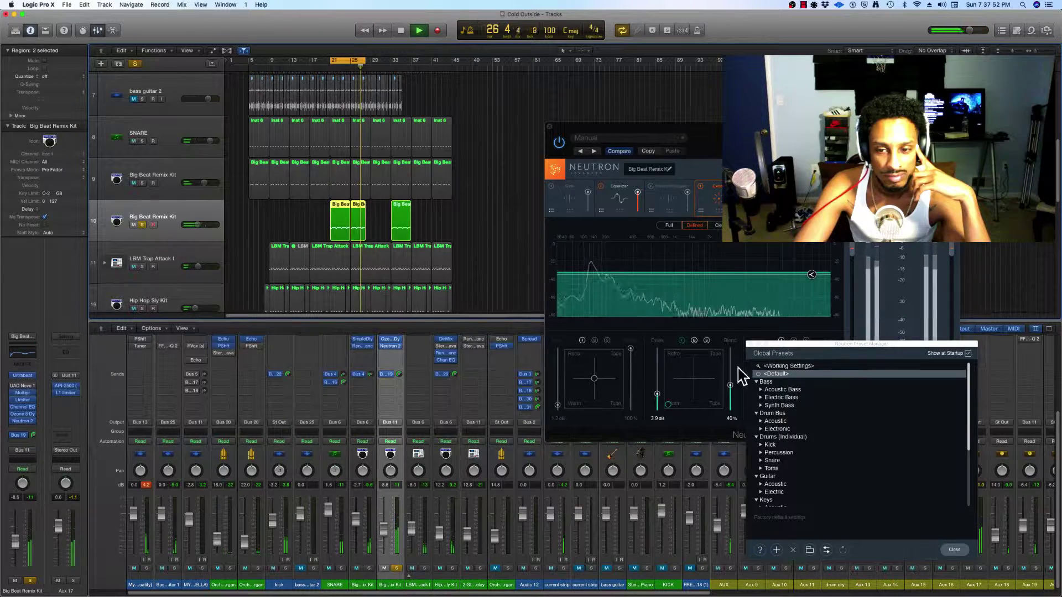
left_click(751, 344)
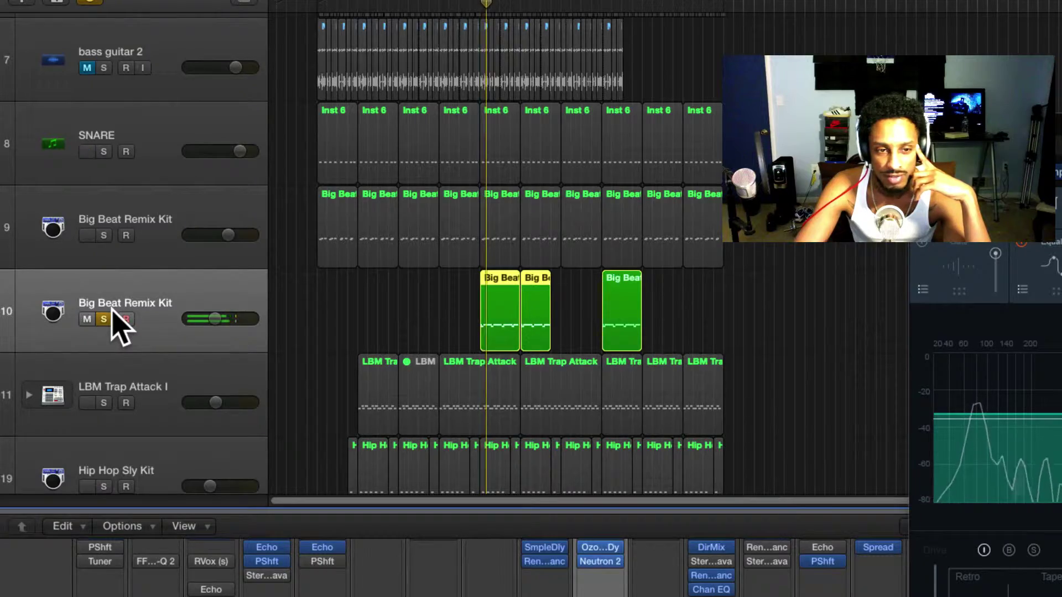
- Compare the looped section with and without track 10 by toggling its mute and solo, leaving both off
left_click(87, 319)
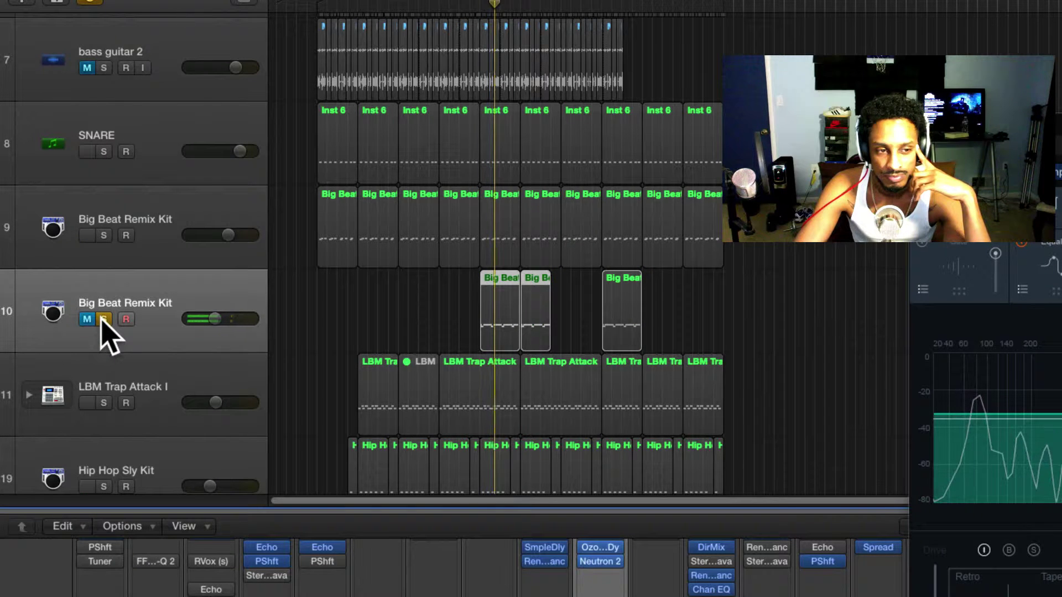
left_click(104, 319)
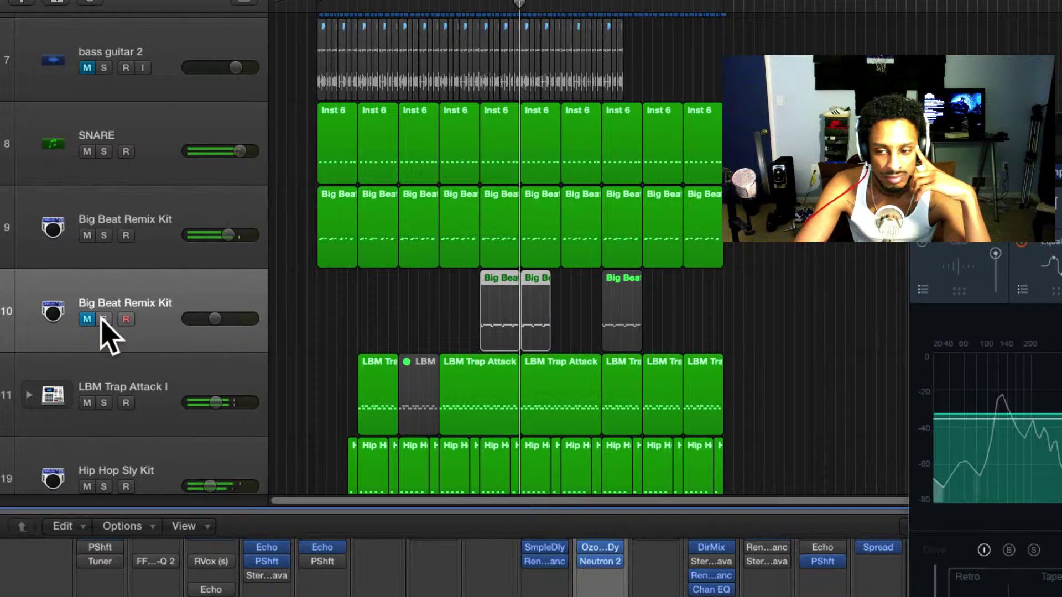
left_click(103, 319)
left_click(89, 319)
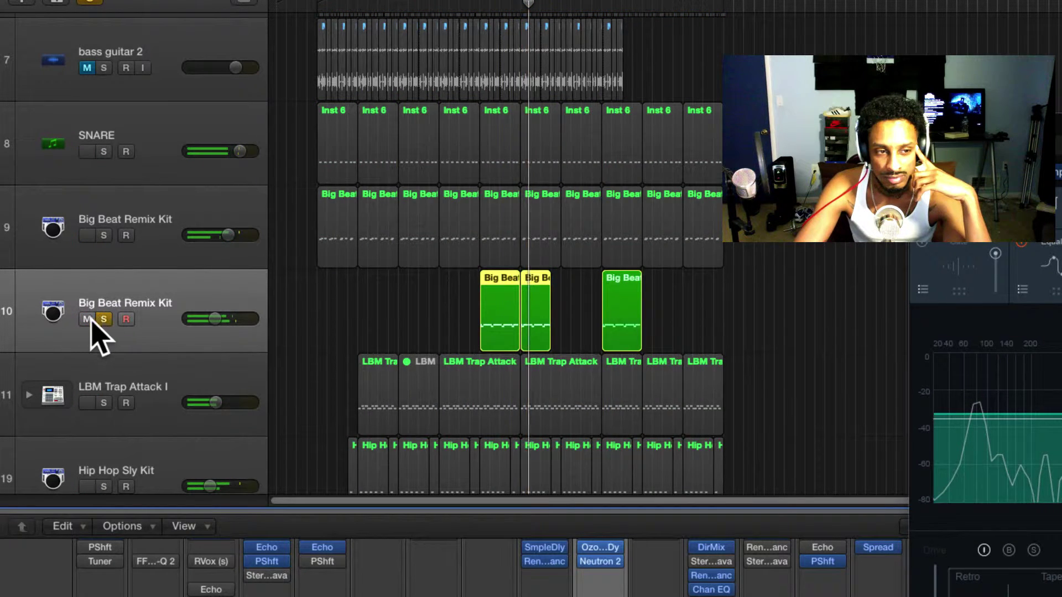
left_click(87, 320)
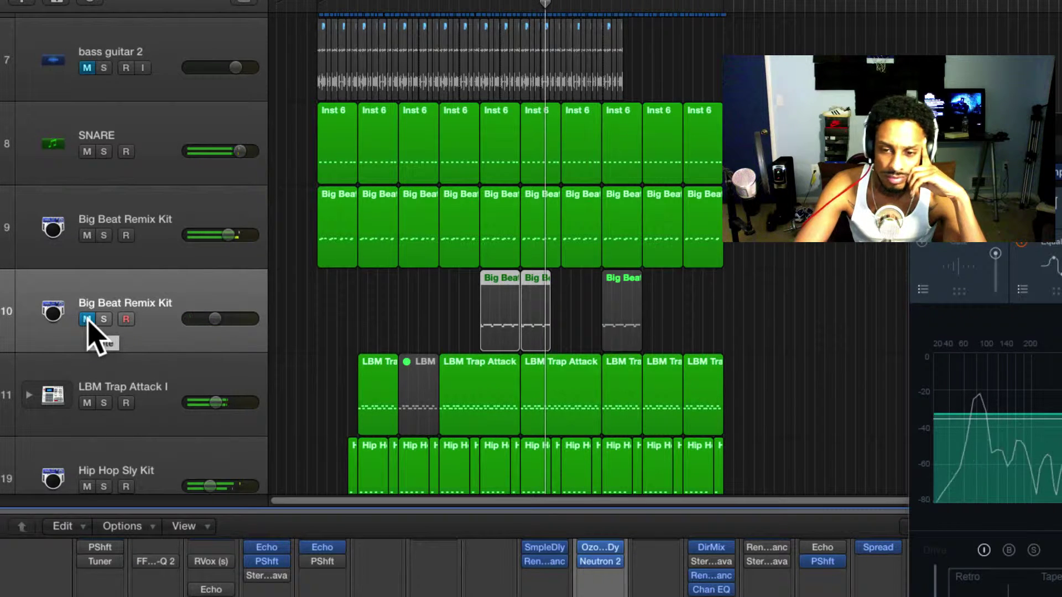
key("comma")
key("comma")
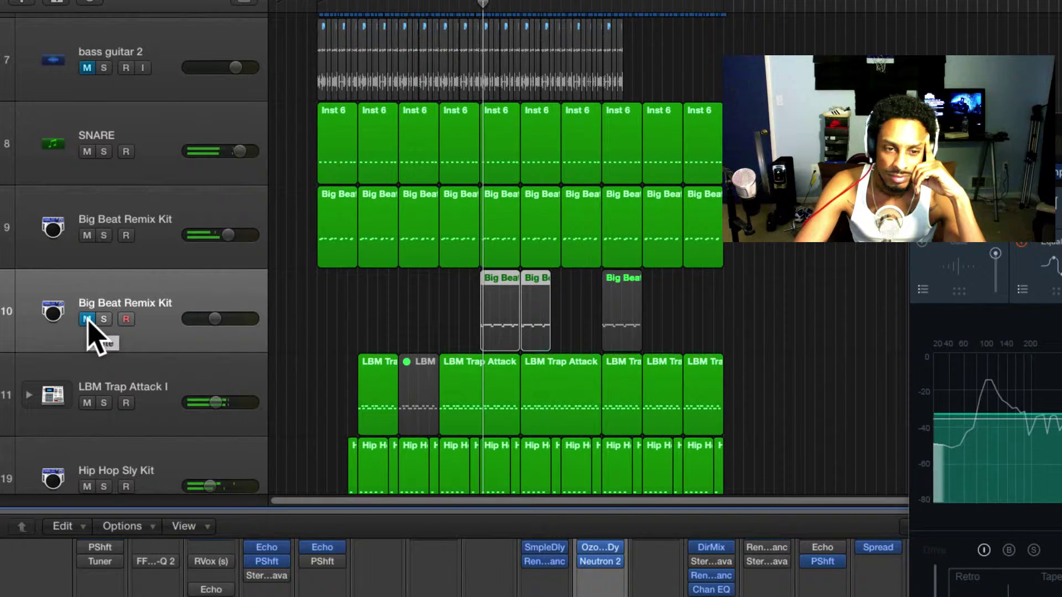
left_click(87, 319)
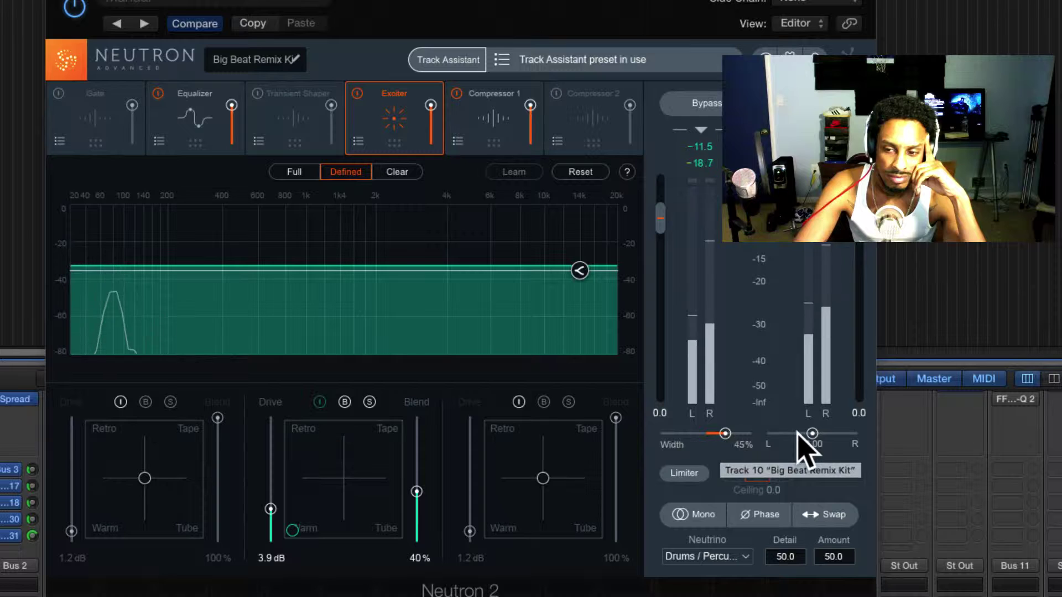
- Try panning Neutron 2's output slightly left, and reset the pan to centre
left_click_drag(811, 434, 800, 433)
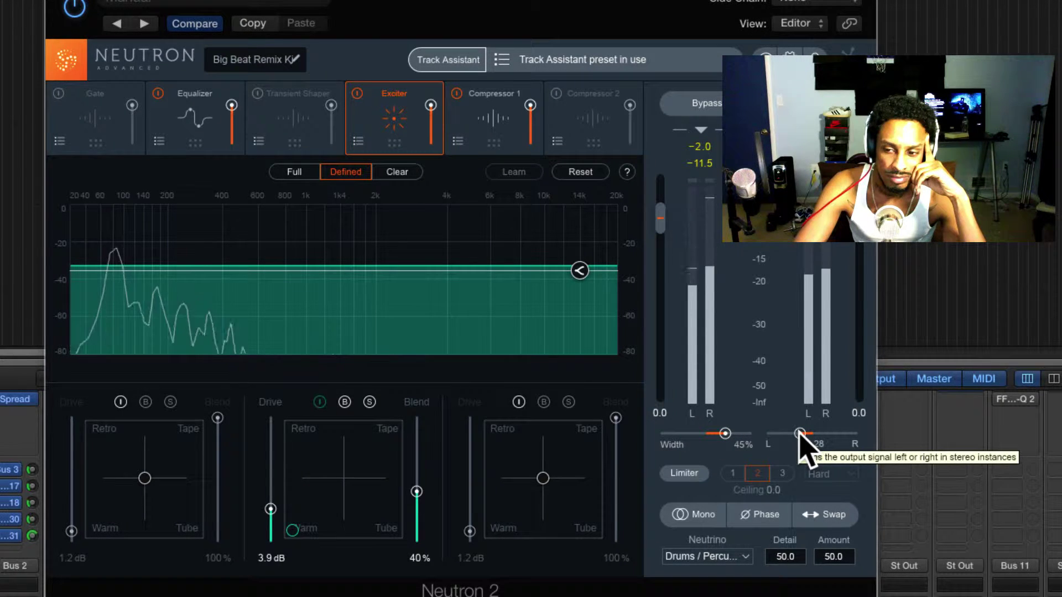
double_click(799, 433)
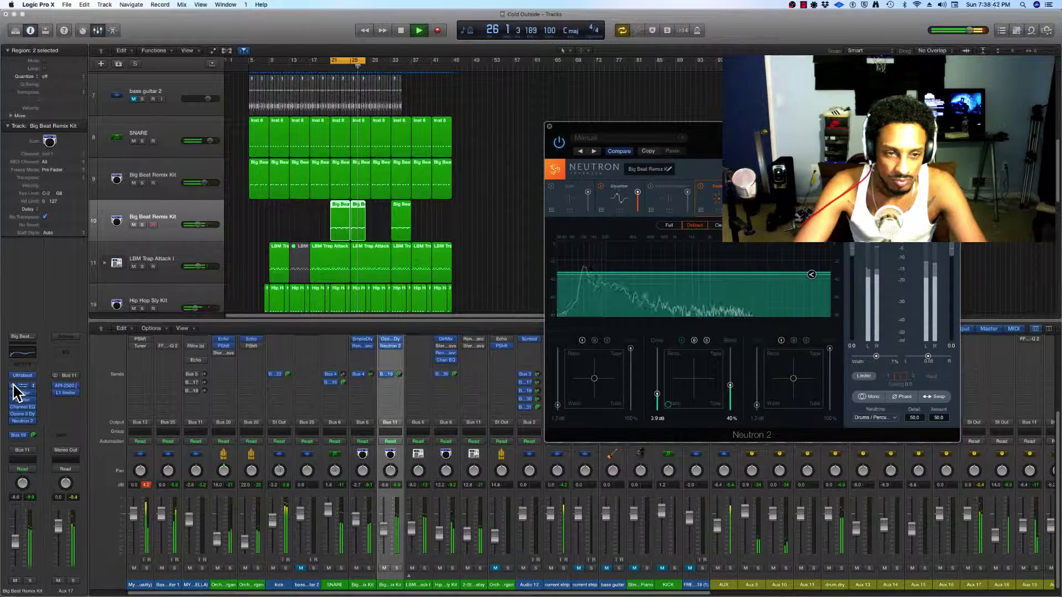
- Widen the stereo output of Neutron 2 on the Big Beat Remix Kit track
left_click(582, 206)
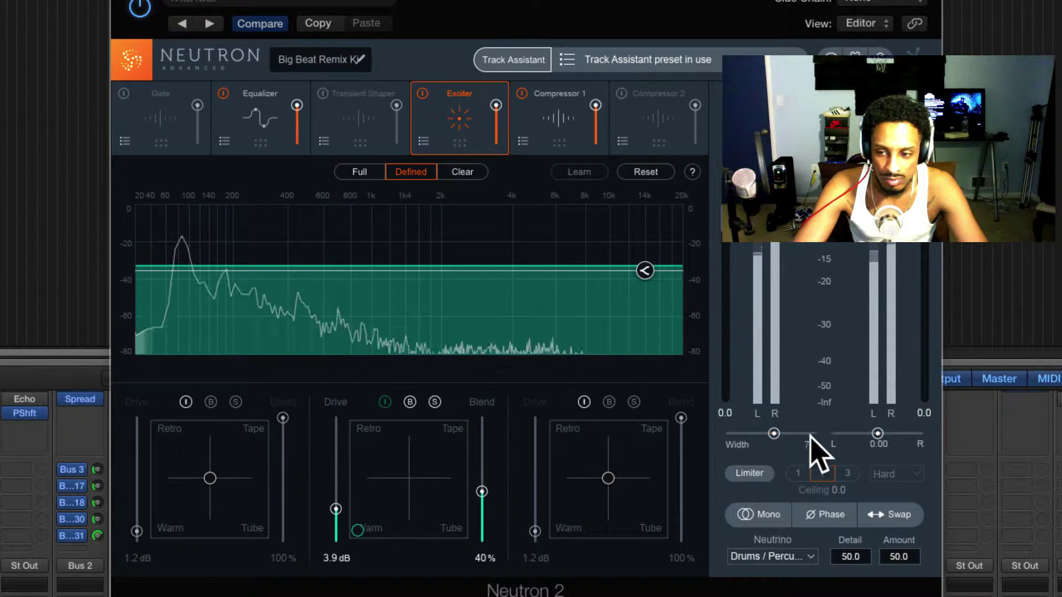
left_click_drag(769, 434, 792, 434)
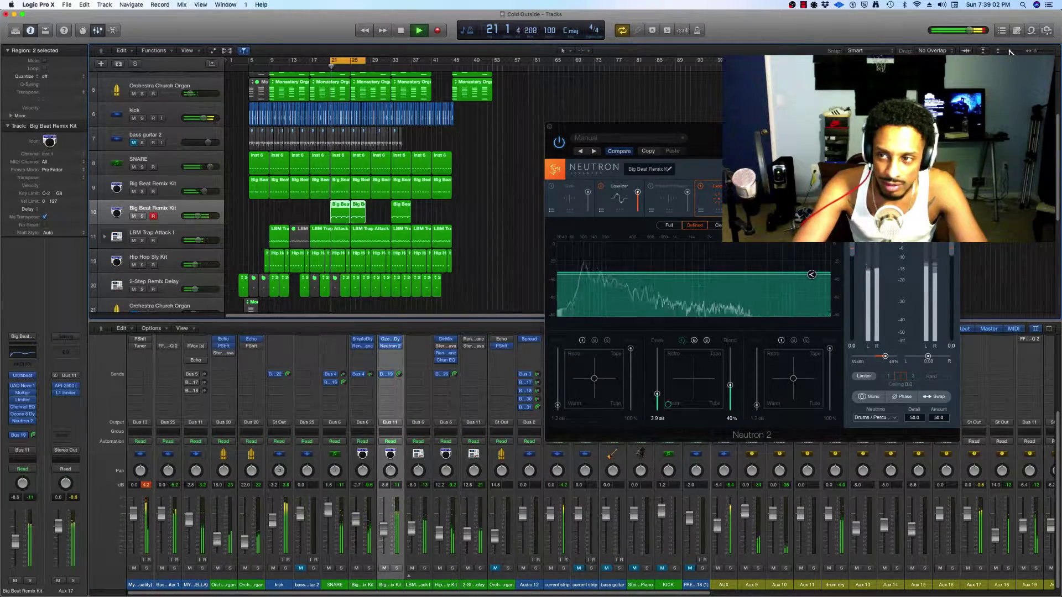
- Stop playback and try to mute the kick track's regions across bars 21 to 27
left_click_drag(1010, 52, 1012, 52)
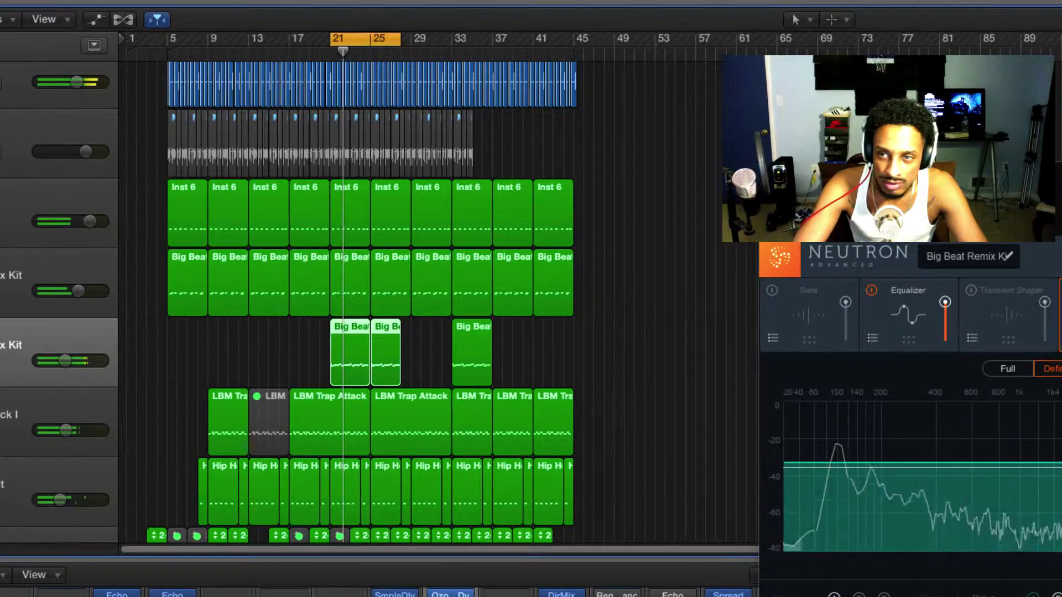
key("super+Right")
key("super+Right")
key("super+Right")
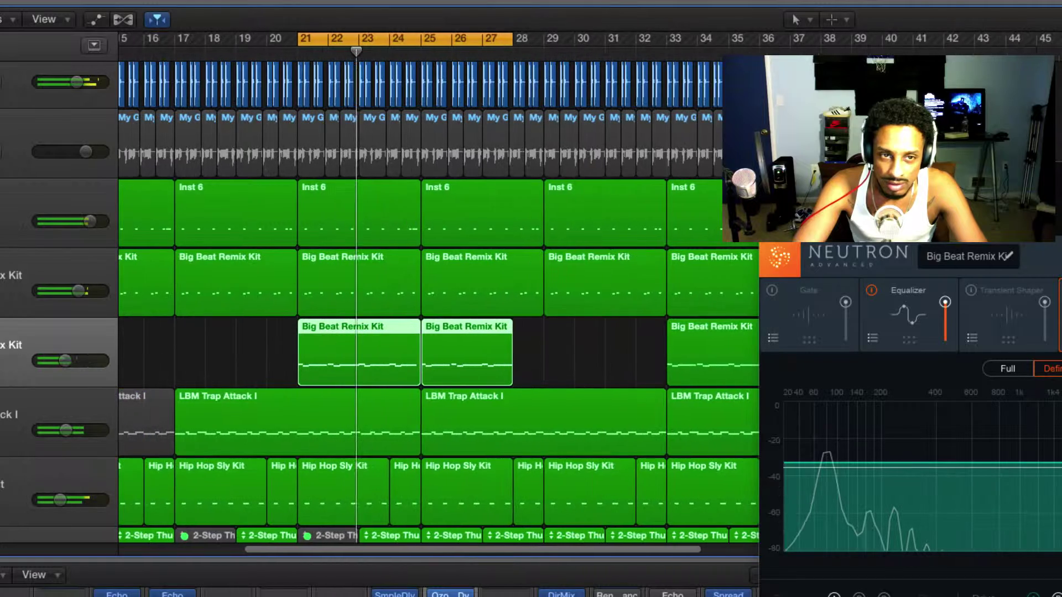
scroll(505, 243, "up", 4)
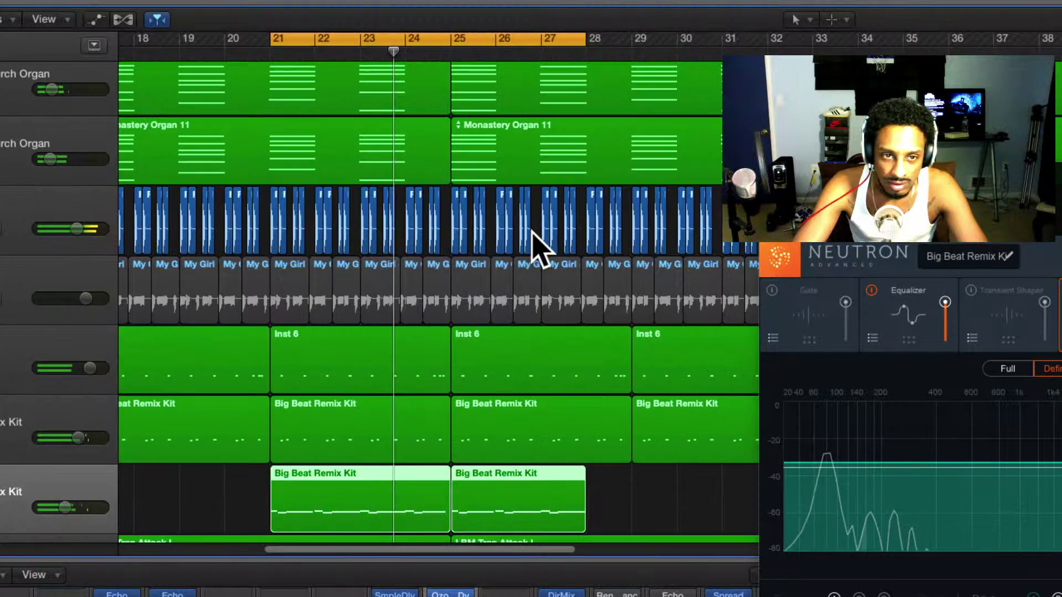
key("space")
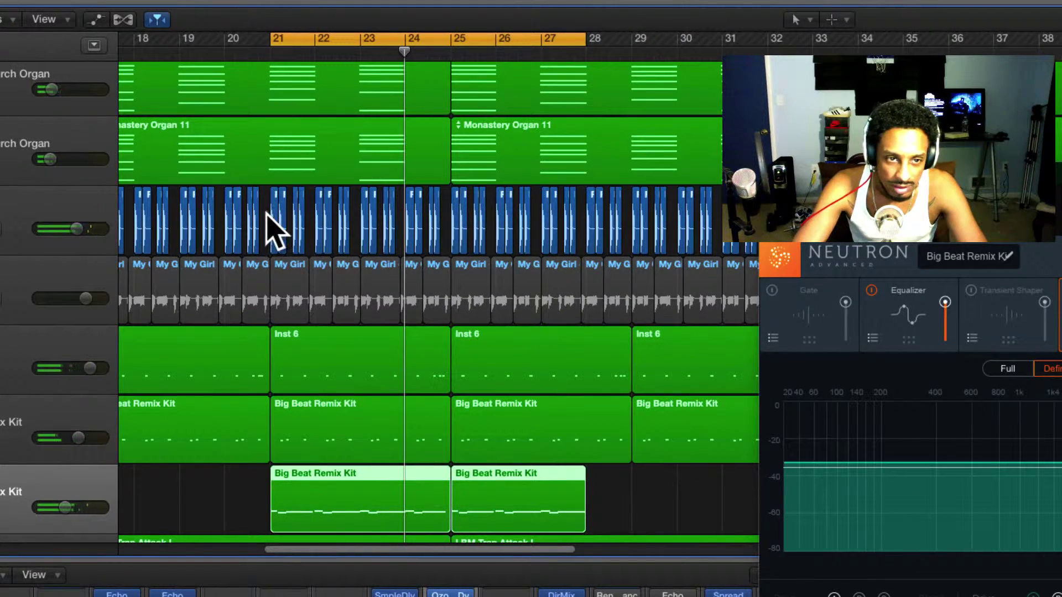
left_click_drag(266, 214, 438, 216)
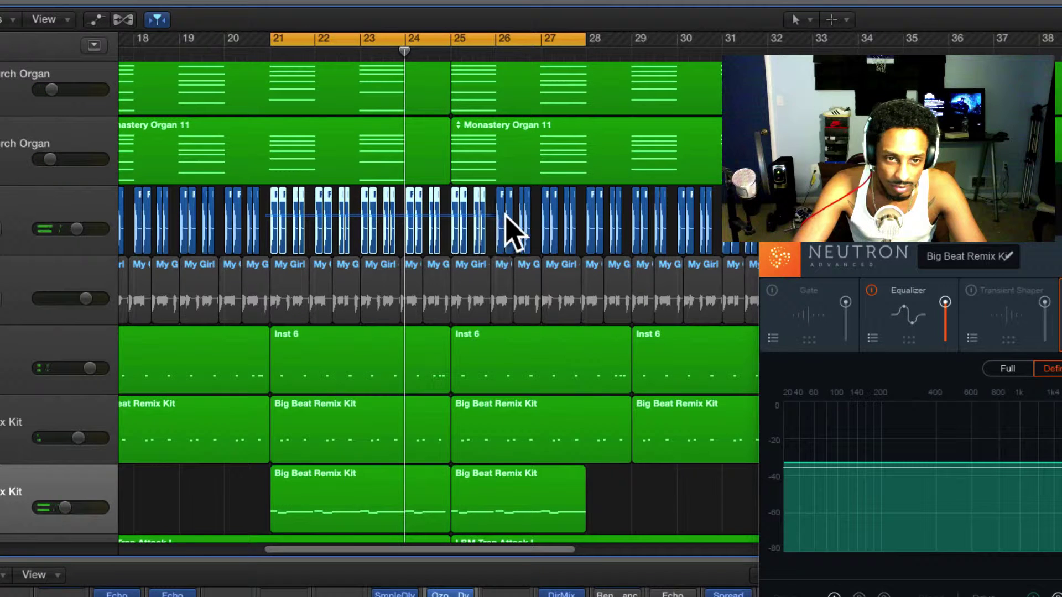
right_click(571, 212)
left_click(578, 189)
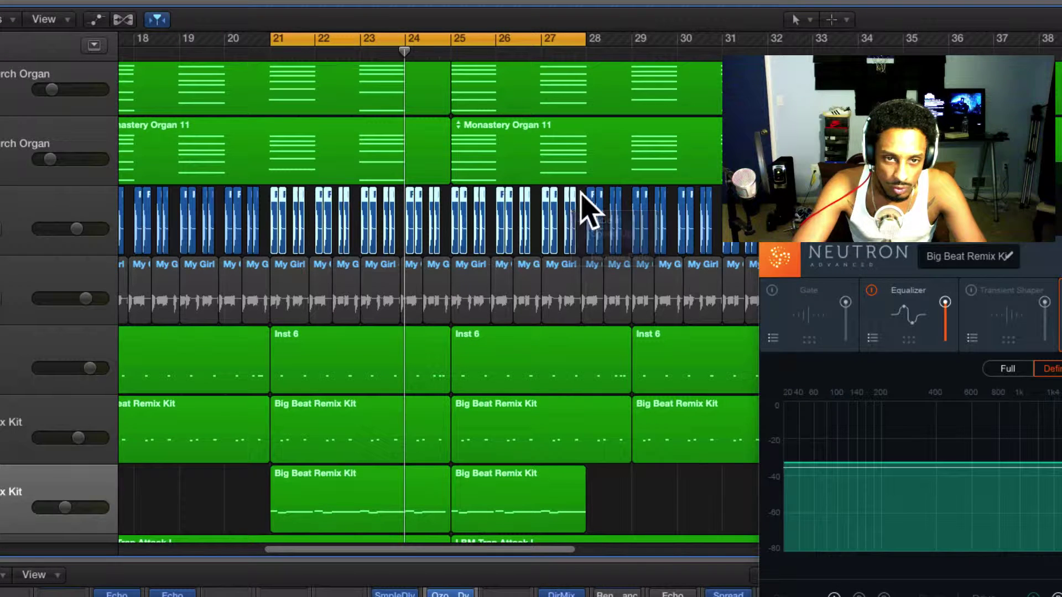
right_click(506, 223)
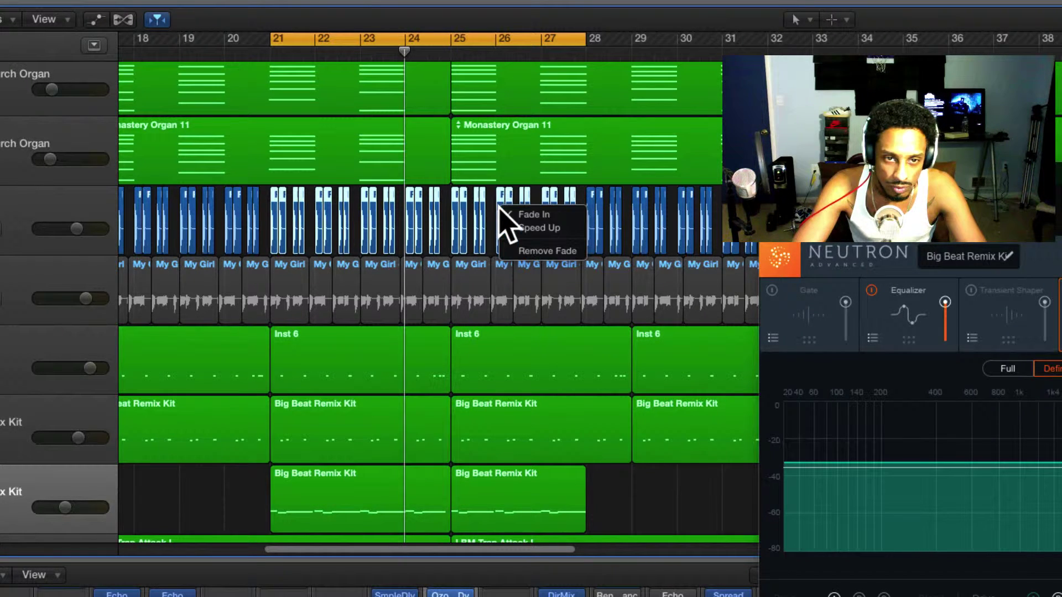
left_click(490, 221)
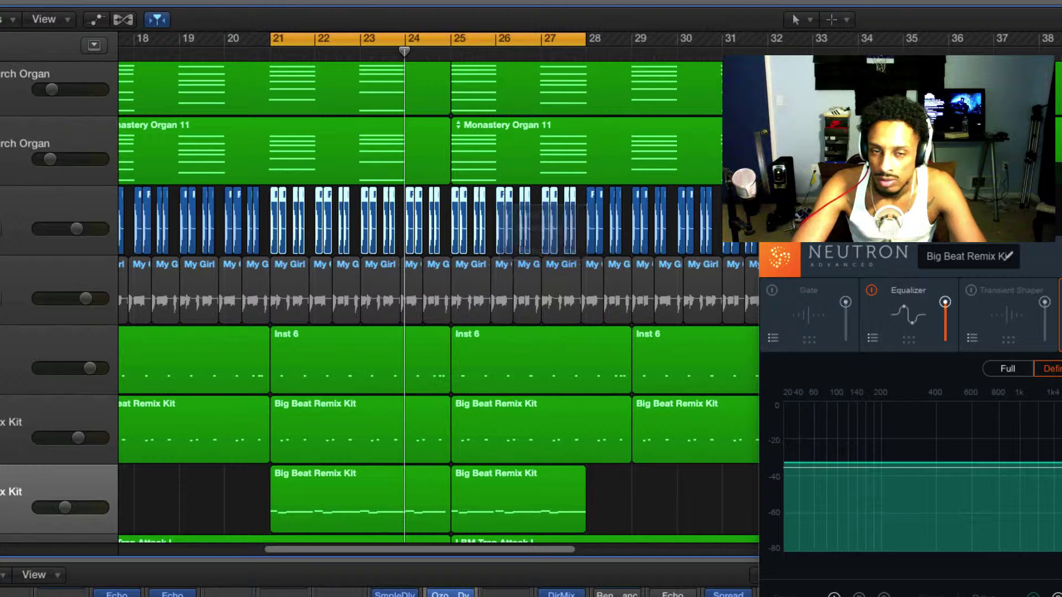
left_click(491, 221)
- Mute all the kick track's regions in bars 21 to 27 and play the looped section without them
key("super+Right")
key("super+Right")
key("super+Right")
key("super+Right")
key("super+Right")
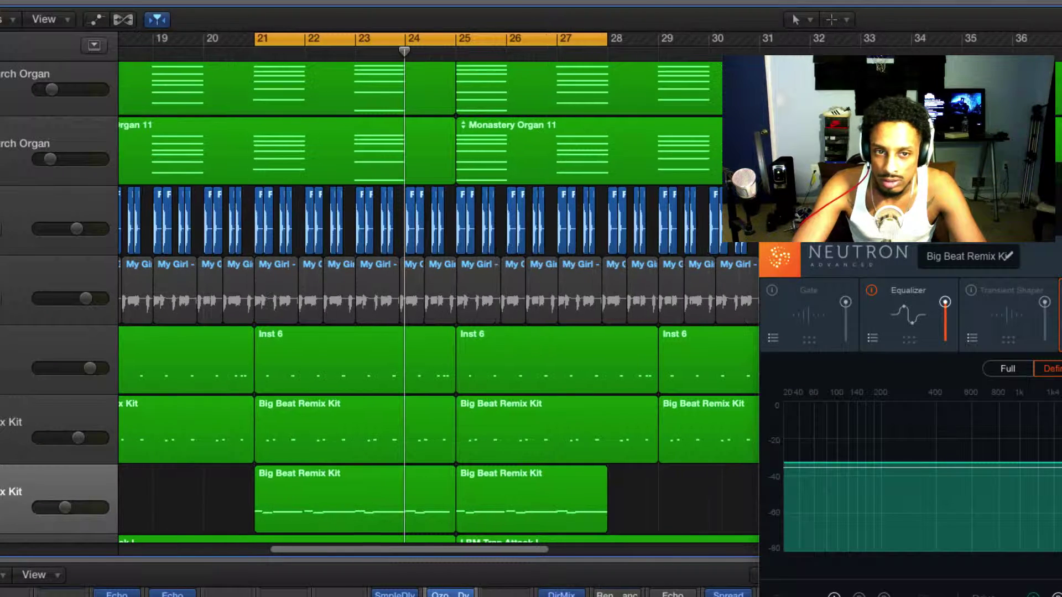
left_click_drag(202, 237, 691, 238)
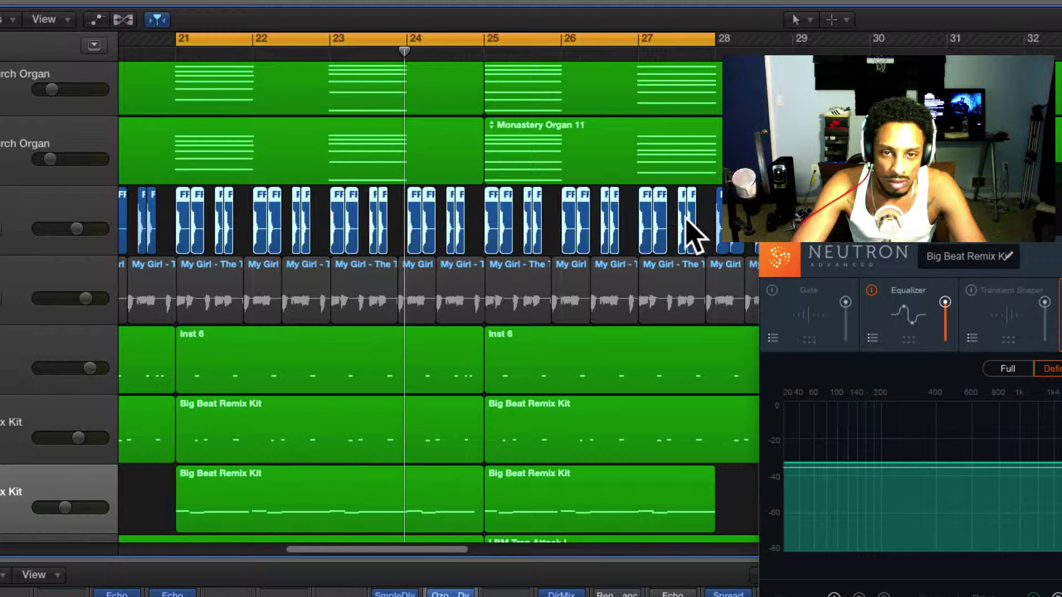
right_click(653, 227)
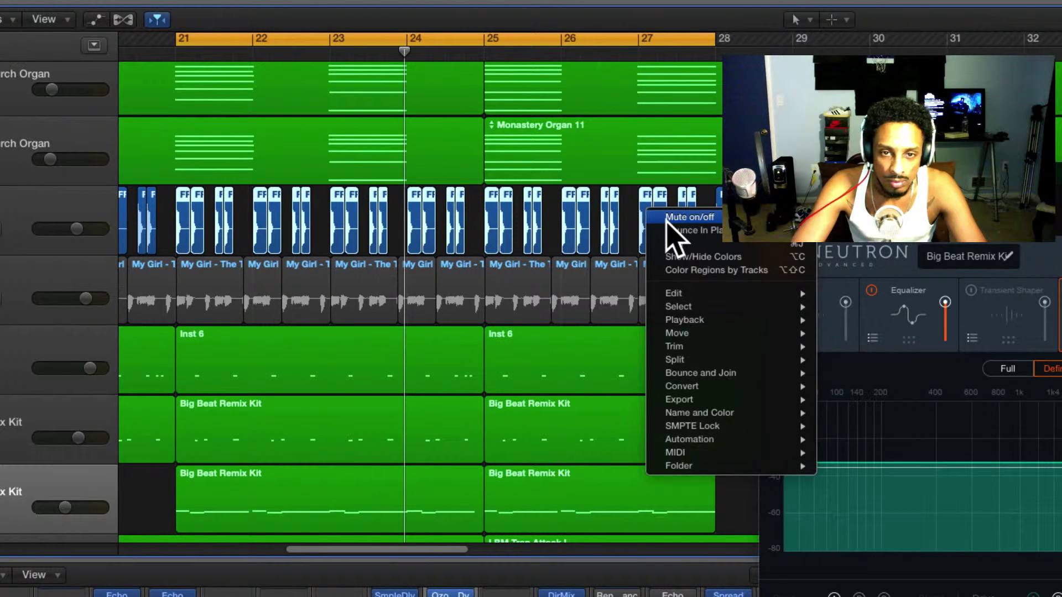
left_click(667, 219)
key("space")
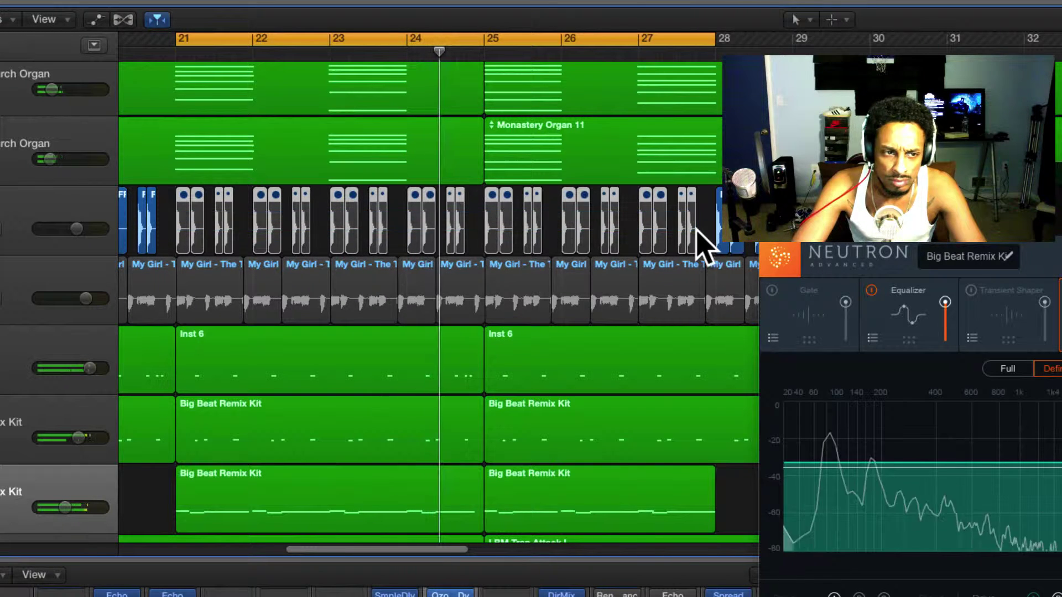
- Unmute the kick track's regions in bars 21 to 27 while the loop plays
right_click(581, 217)
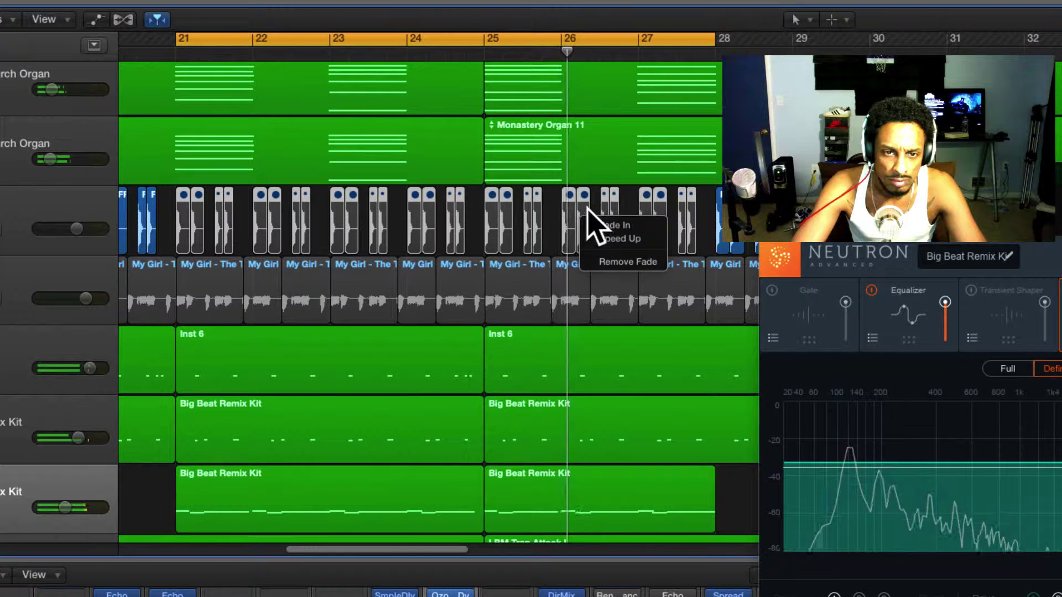
left_click(581, 210)
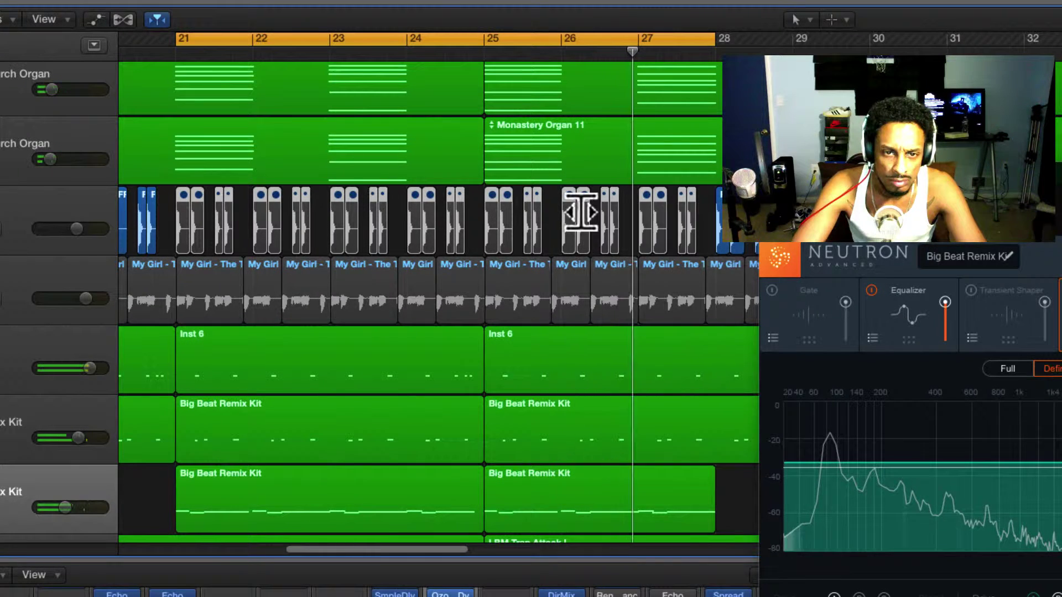
right_click(580, 211)
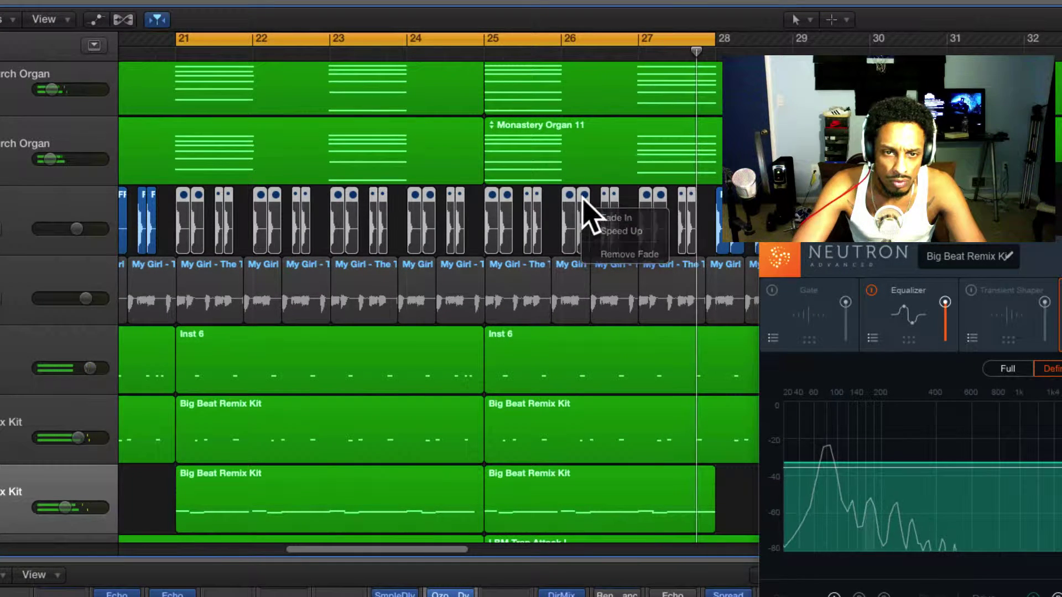
left_click(585, 216)
right_click(588, 200)
left_click(443, 270)
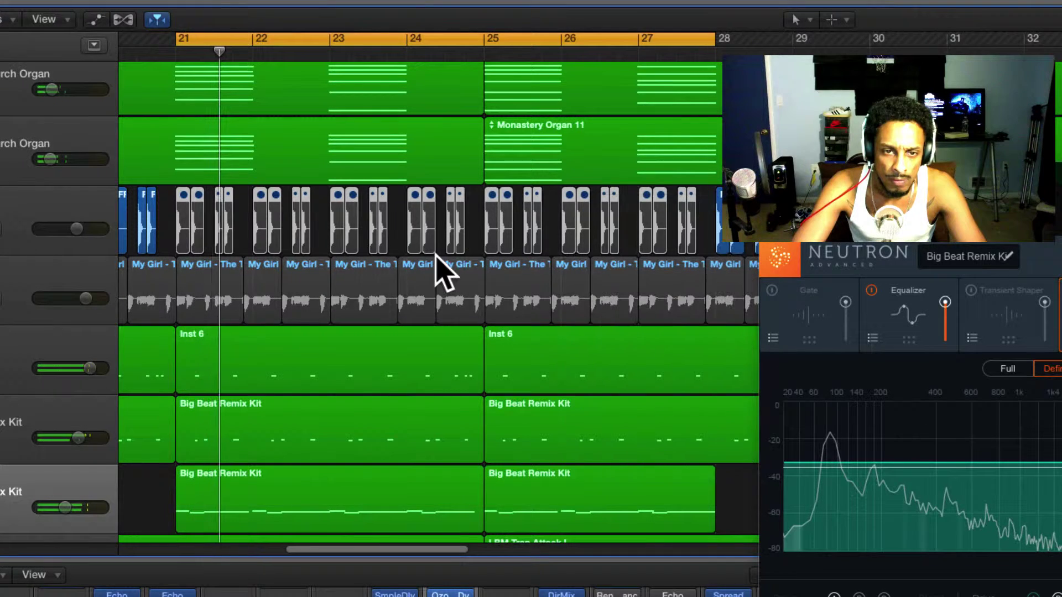
- Mute the Bass guitar 1 regions in bars 21 to 26 together with the MY GIRL (A CAPELLA).7 region
scroll(420, 279, "up", 5)
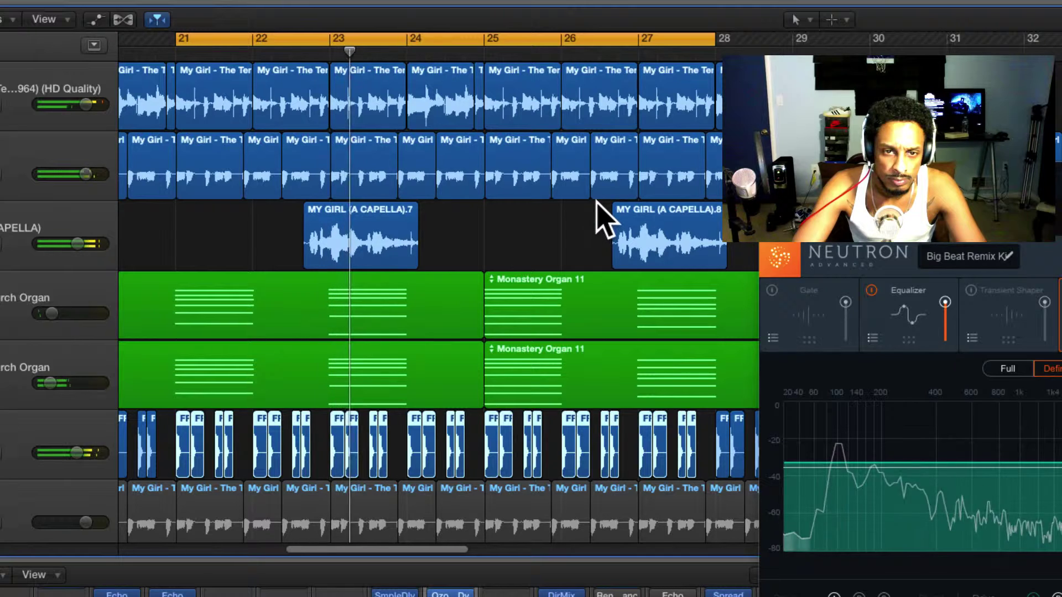
left_click_drag(594, 203, 224, 175)
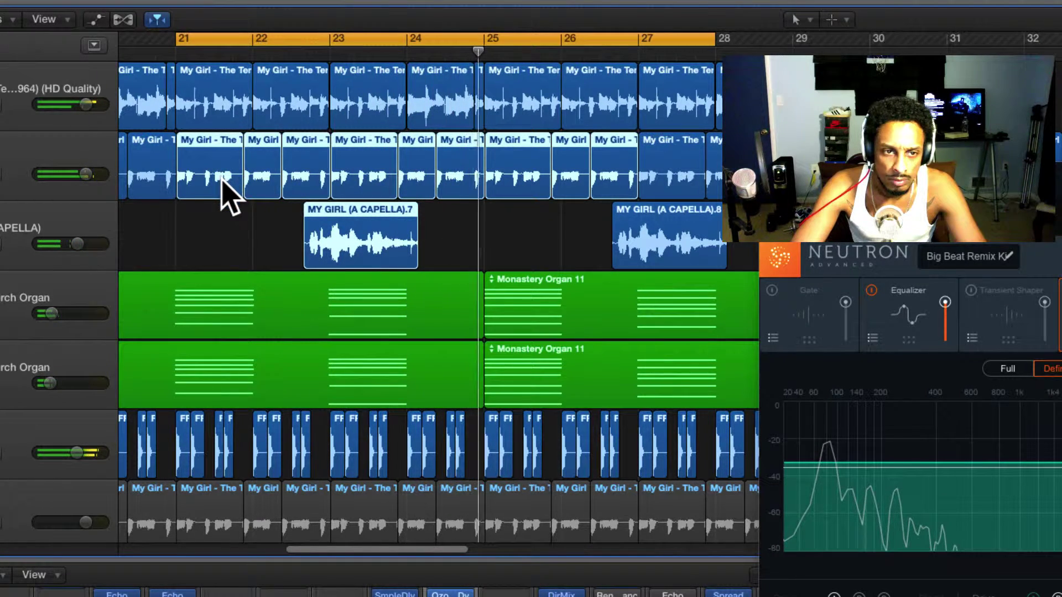
right_click(222, 177)
left_click(247, 183)
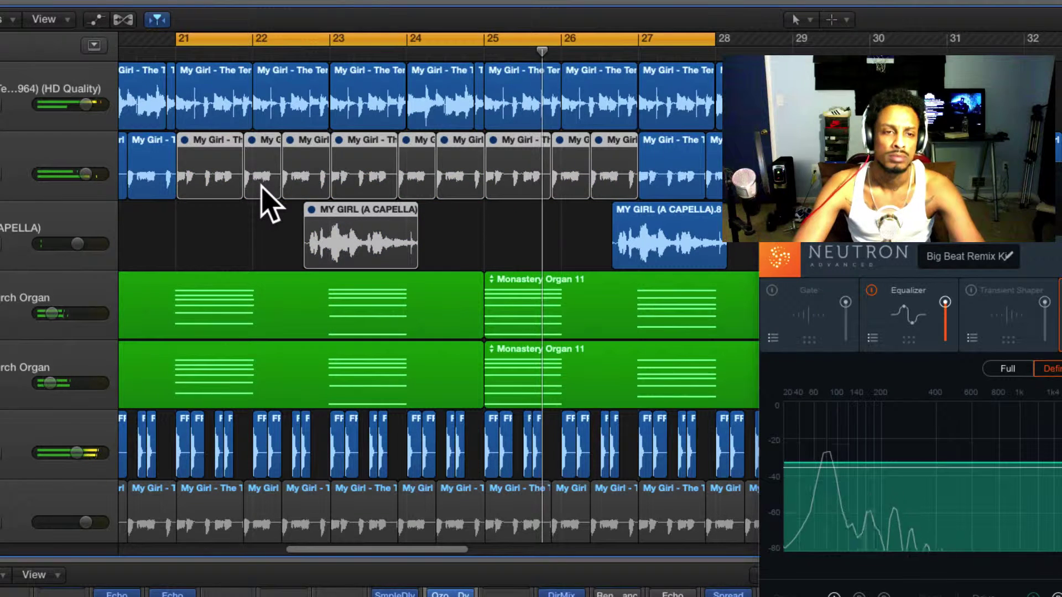
key("space")
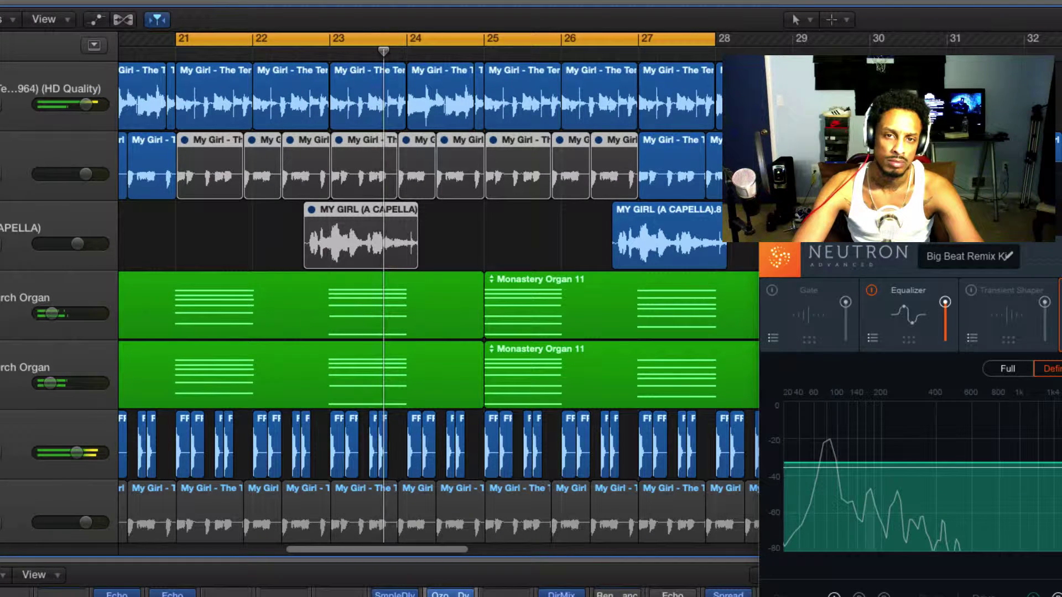
- Extend the end of the cycle range past bar 32 and dismiss the System Overload alert
left_click(715, 38)
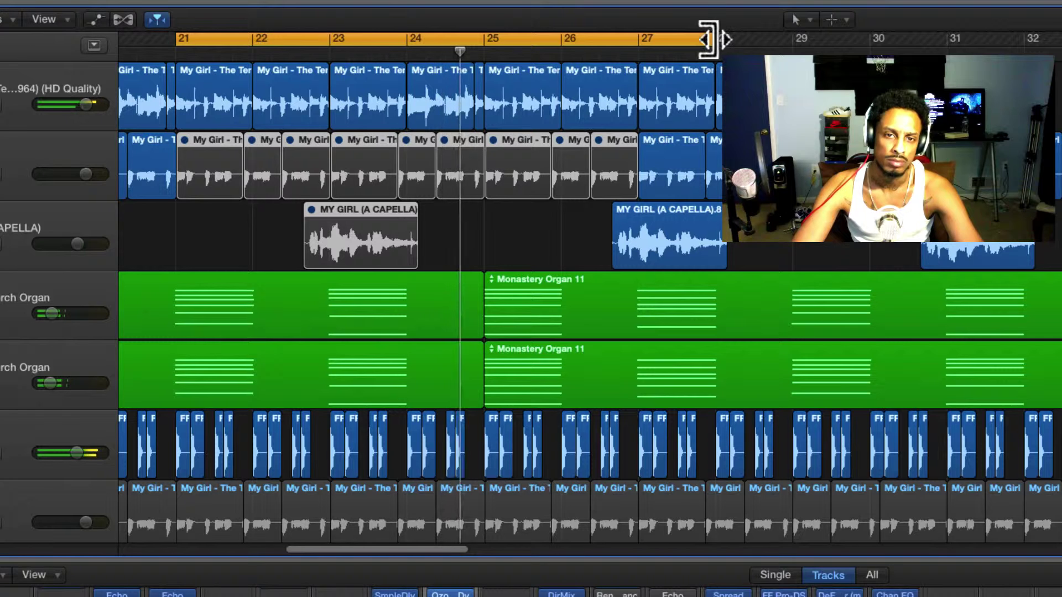
left_click_drag(712, 39, 1061, 39)
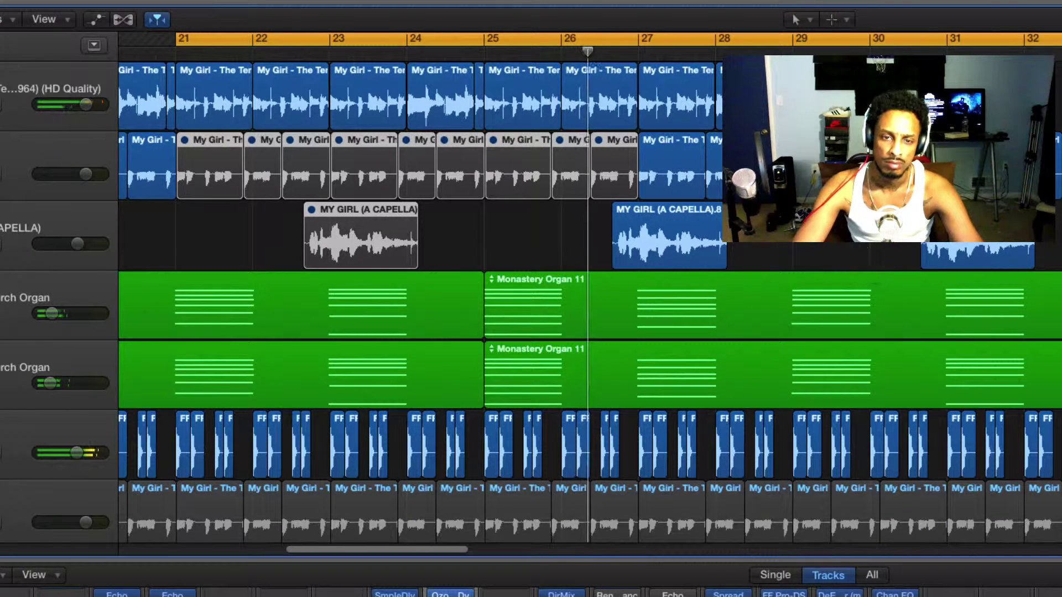
key("super+Up")
key("super+Up")
key("super+Up")
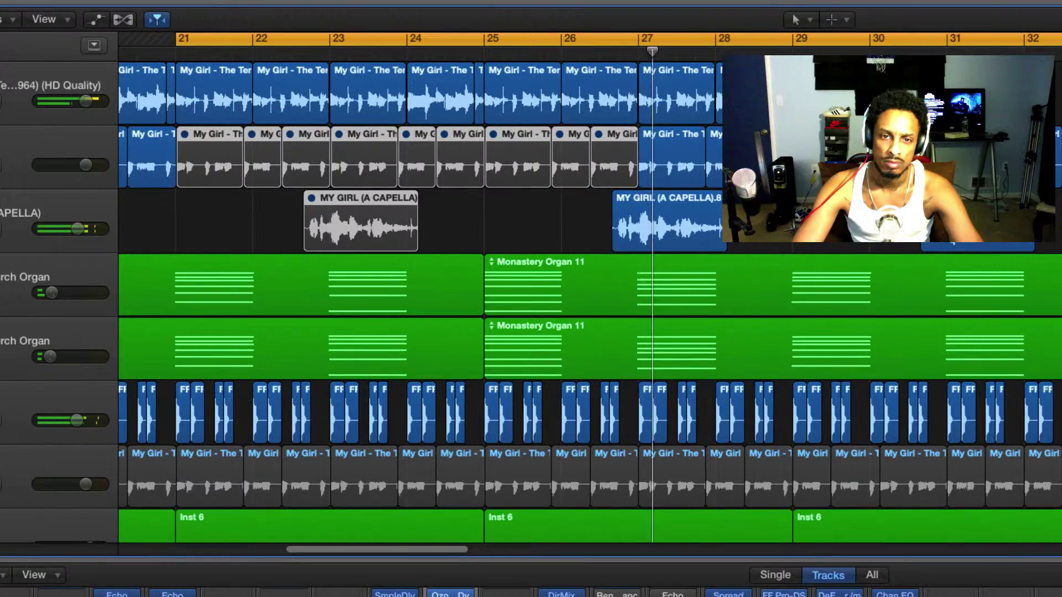
key("super+Up")
key("super+Down")
key("super+Down")
key("super+Down")
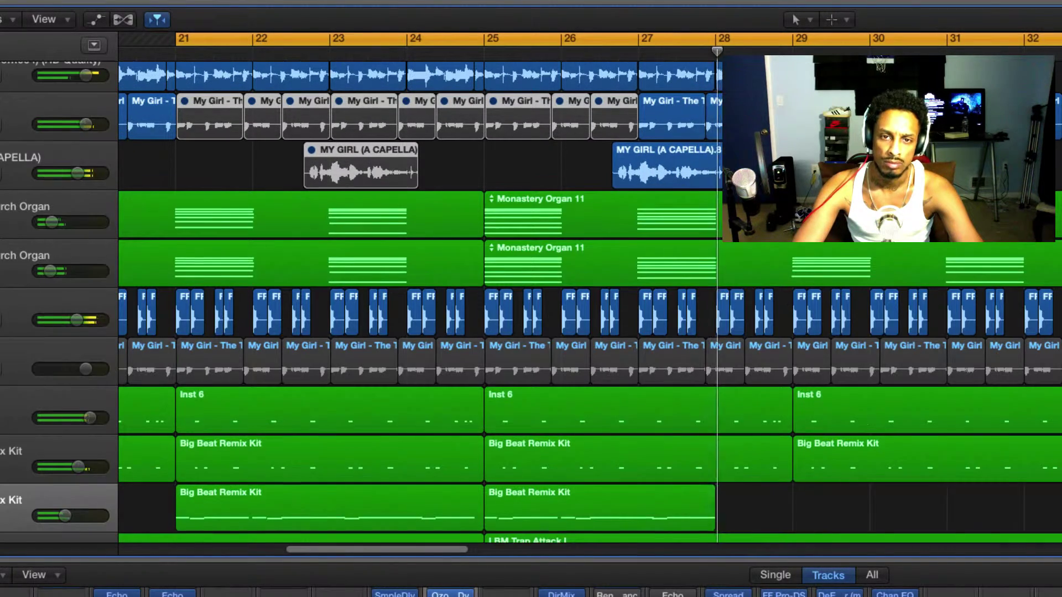
key("super+Up")
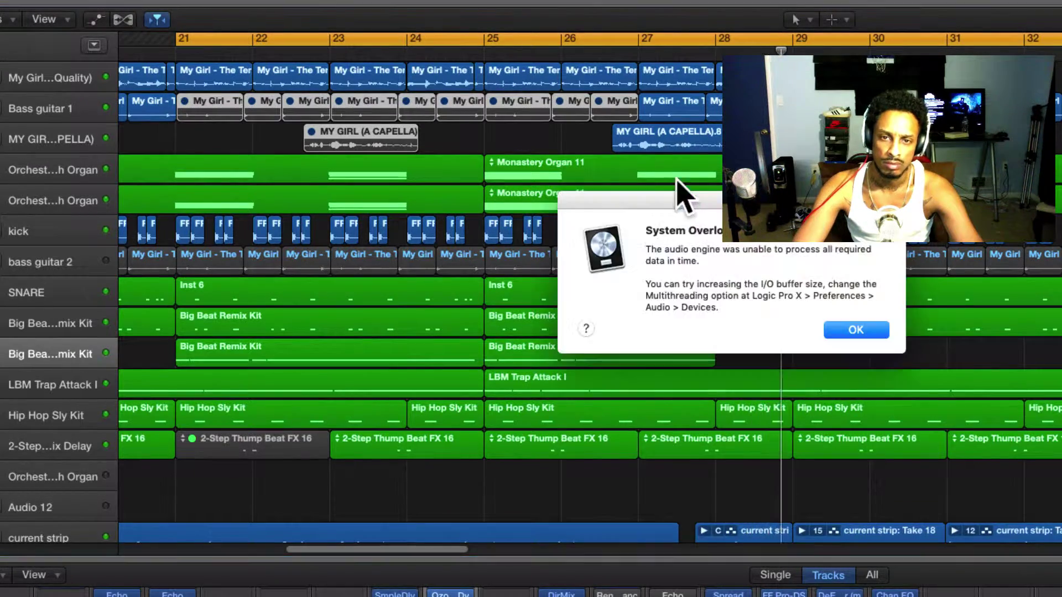
left_click(856, 330)
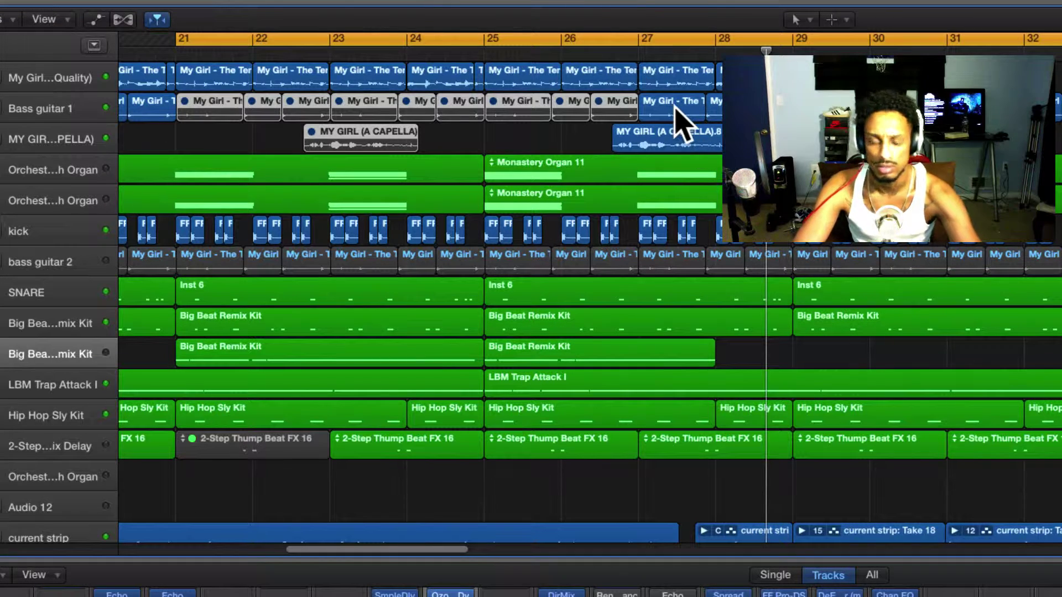
- Mute the three Bass guitar 1 regions in bars 27 and 28
right_click(675, 106)
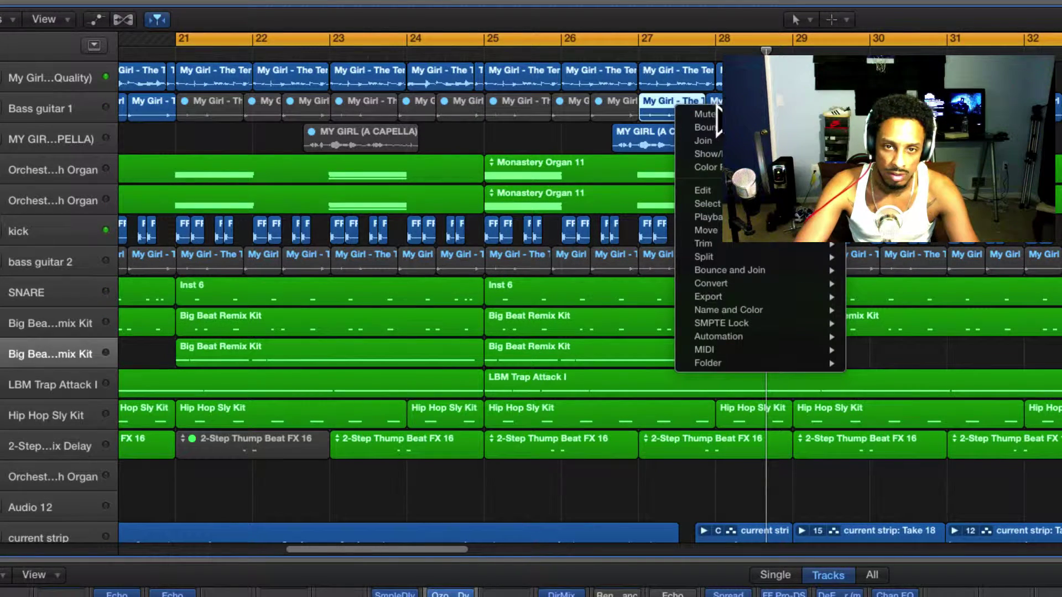
left_click(599, 131)
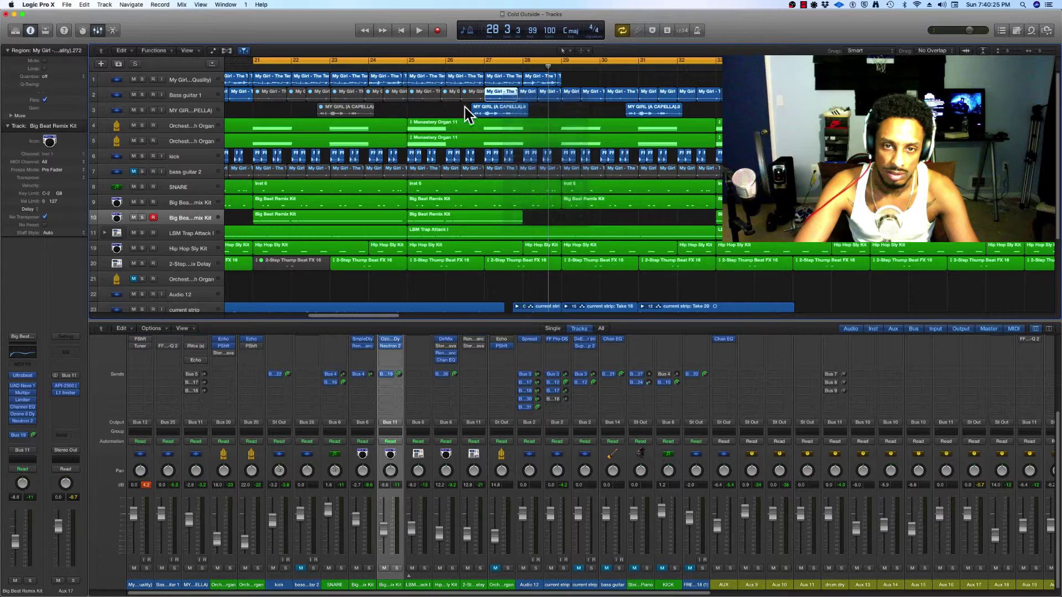
right_click(544, 93)
left_click(530, 96)
right_click(529, 94)
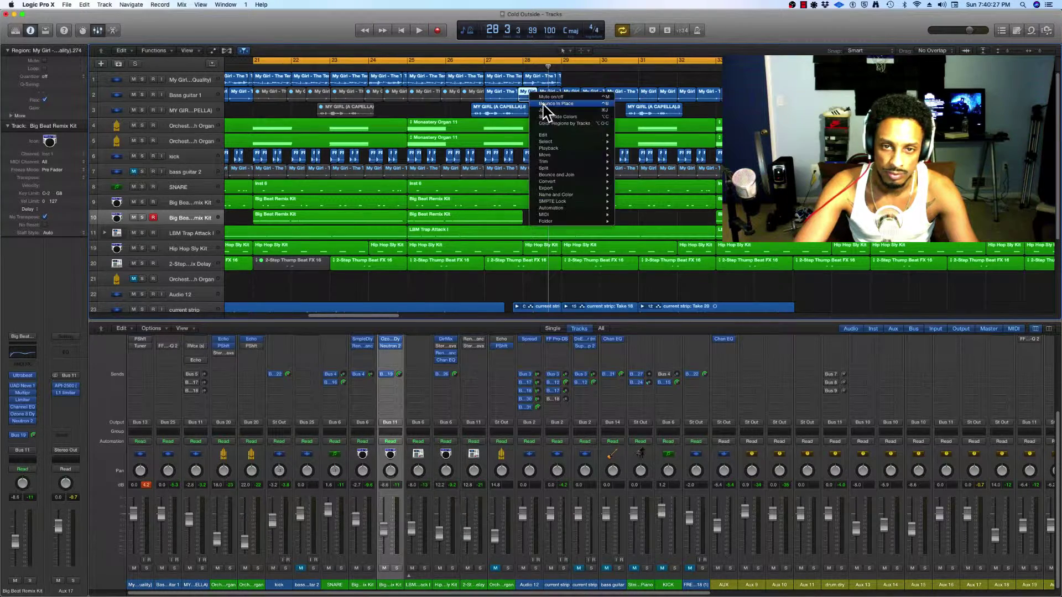
left_click(460, 109)
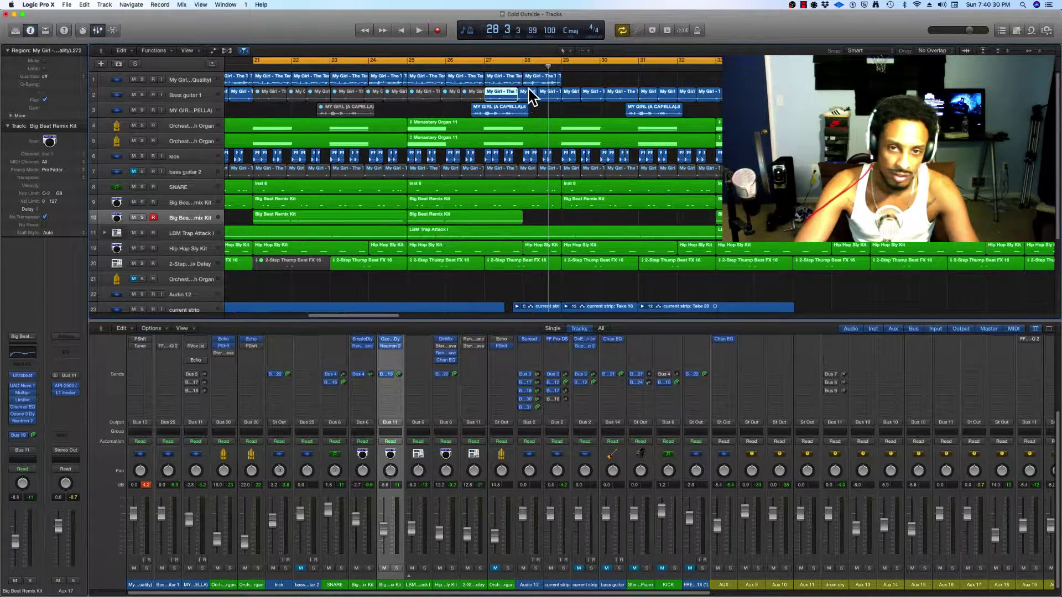
right_click(550, 95)
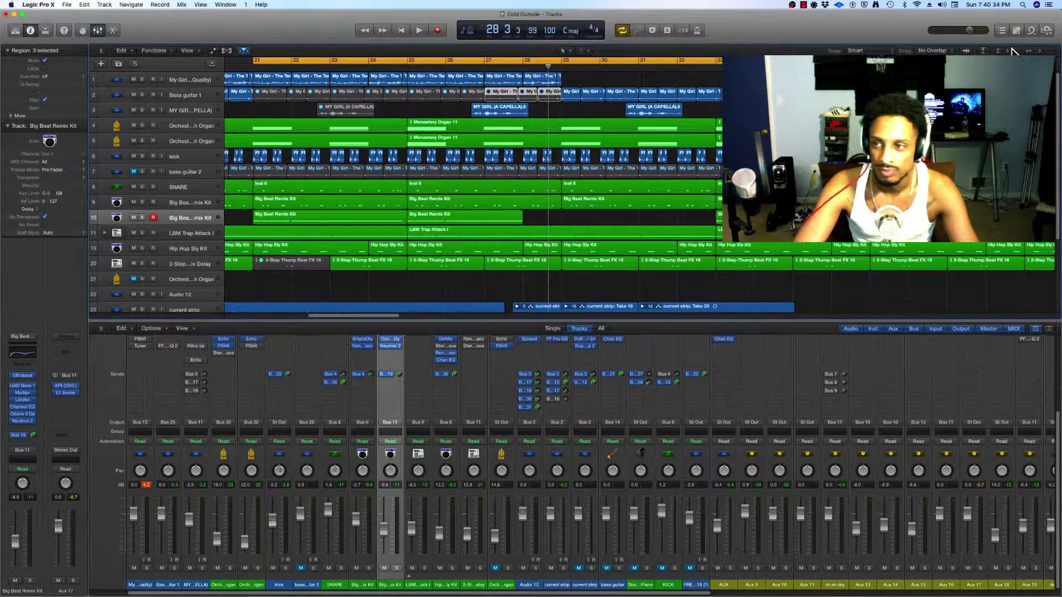
left_click_drag(1005, 50, 1005, 50)
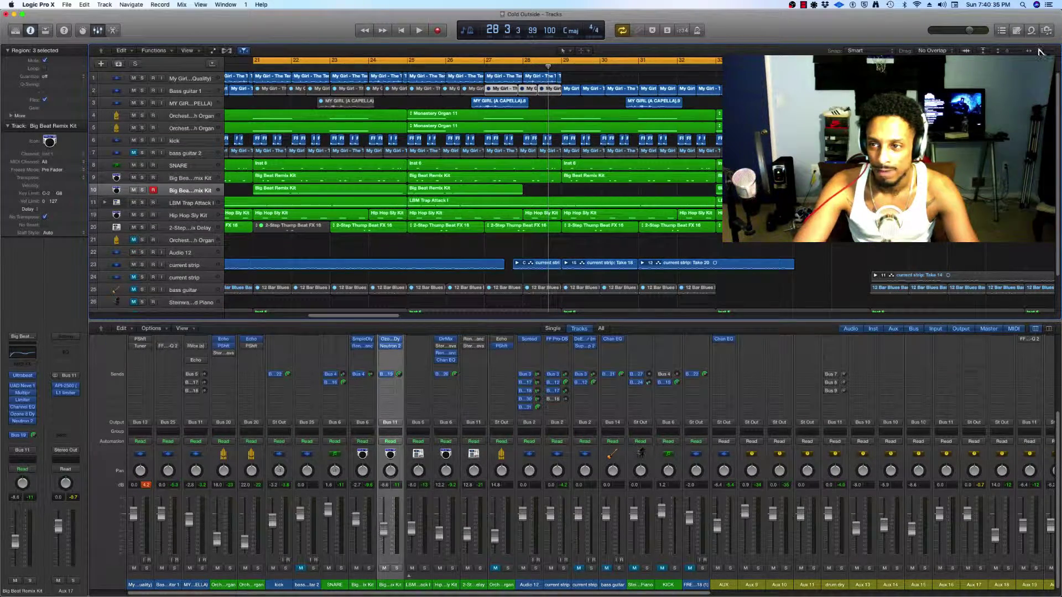